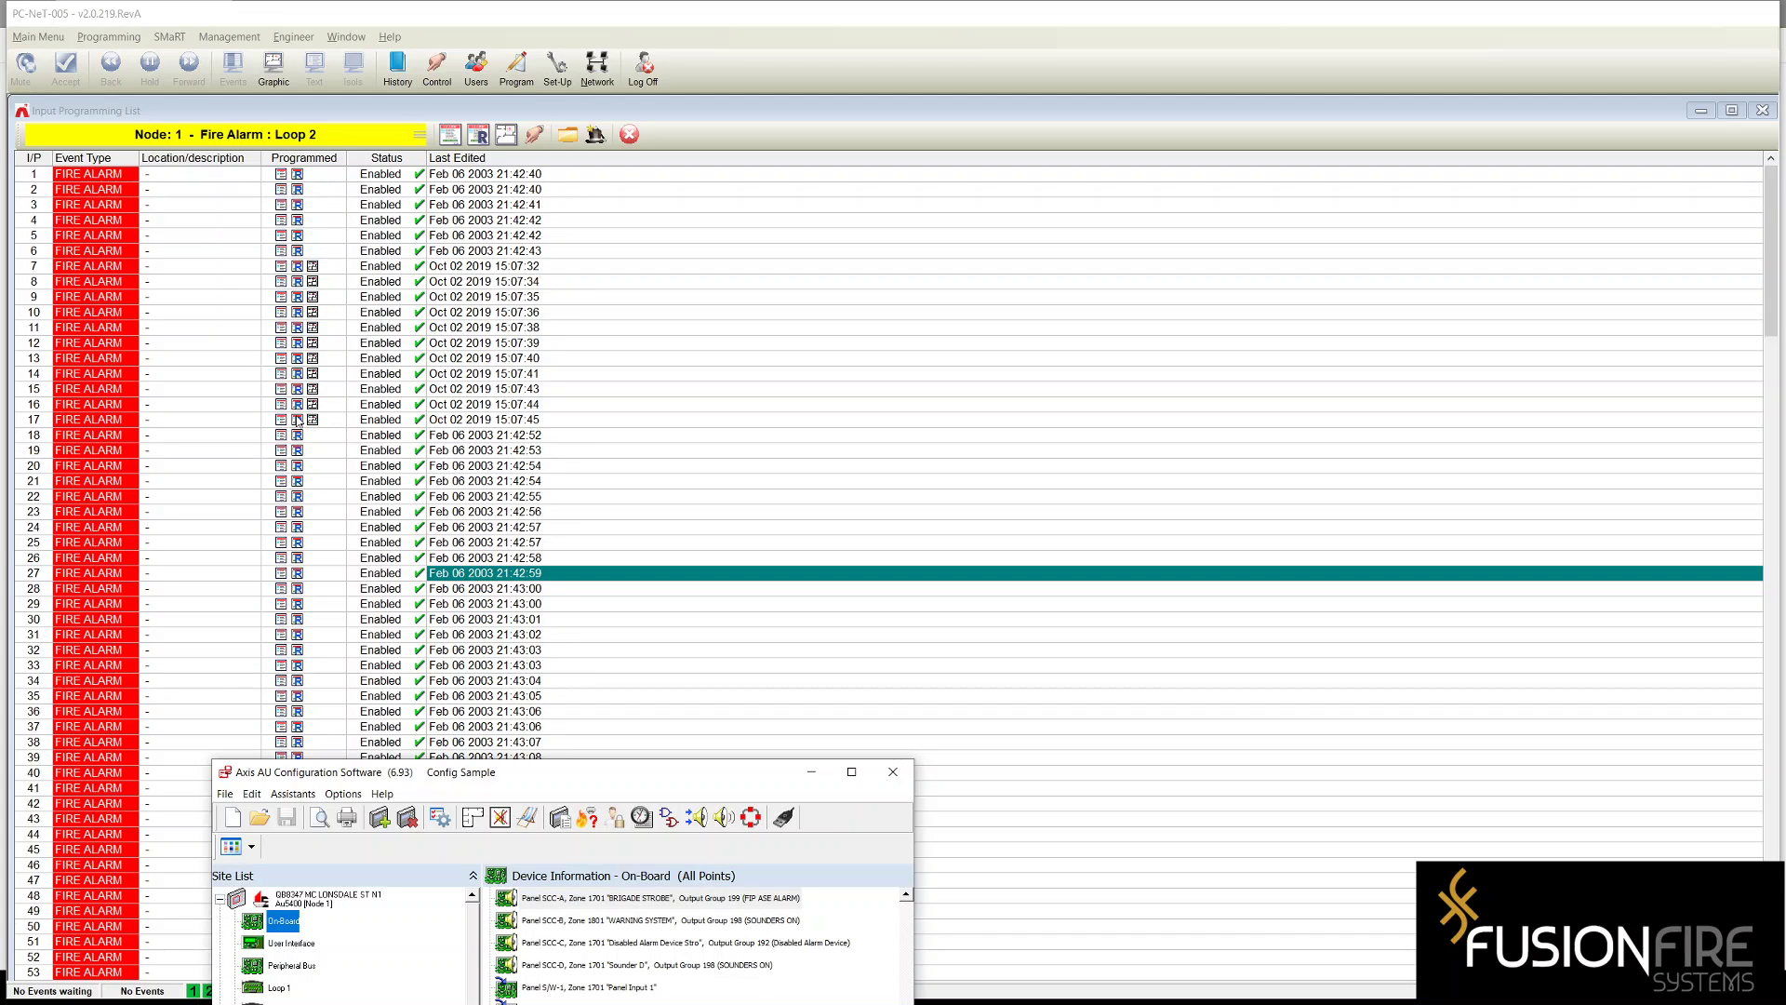
- Examine the on-board panel points of Node 1 in the Axis AU Configuration Software, including the LONSDALE FIP MCP input, and close that program
drag(527, 778, 504, 335)
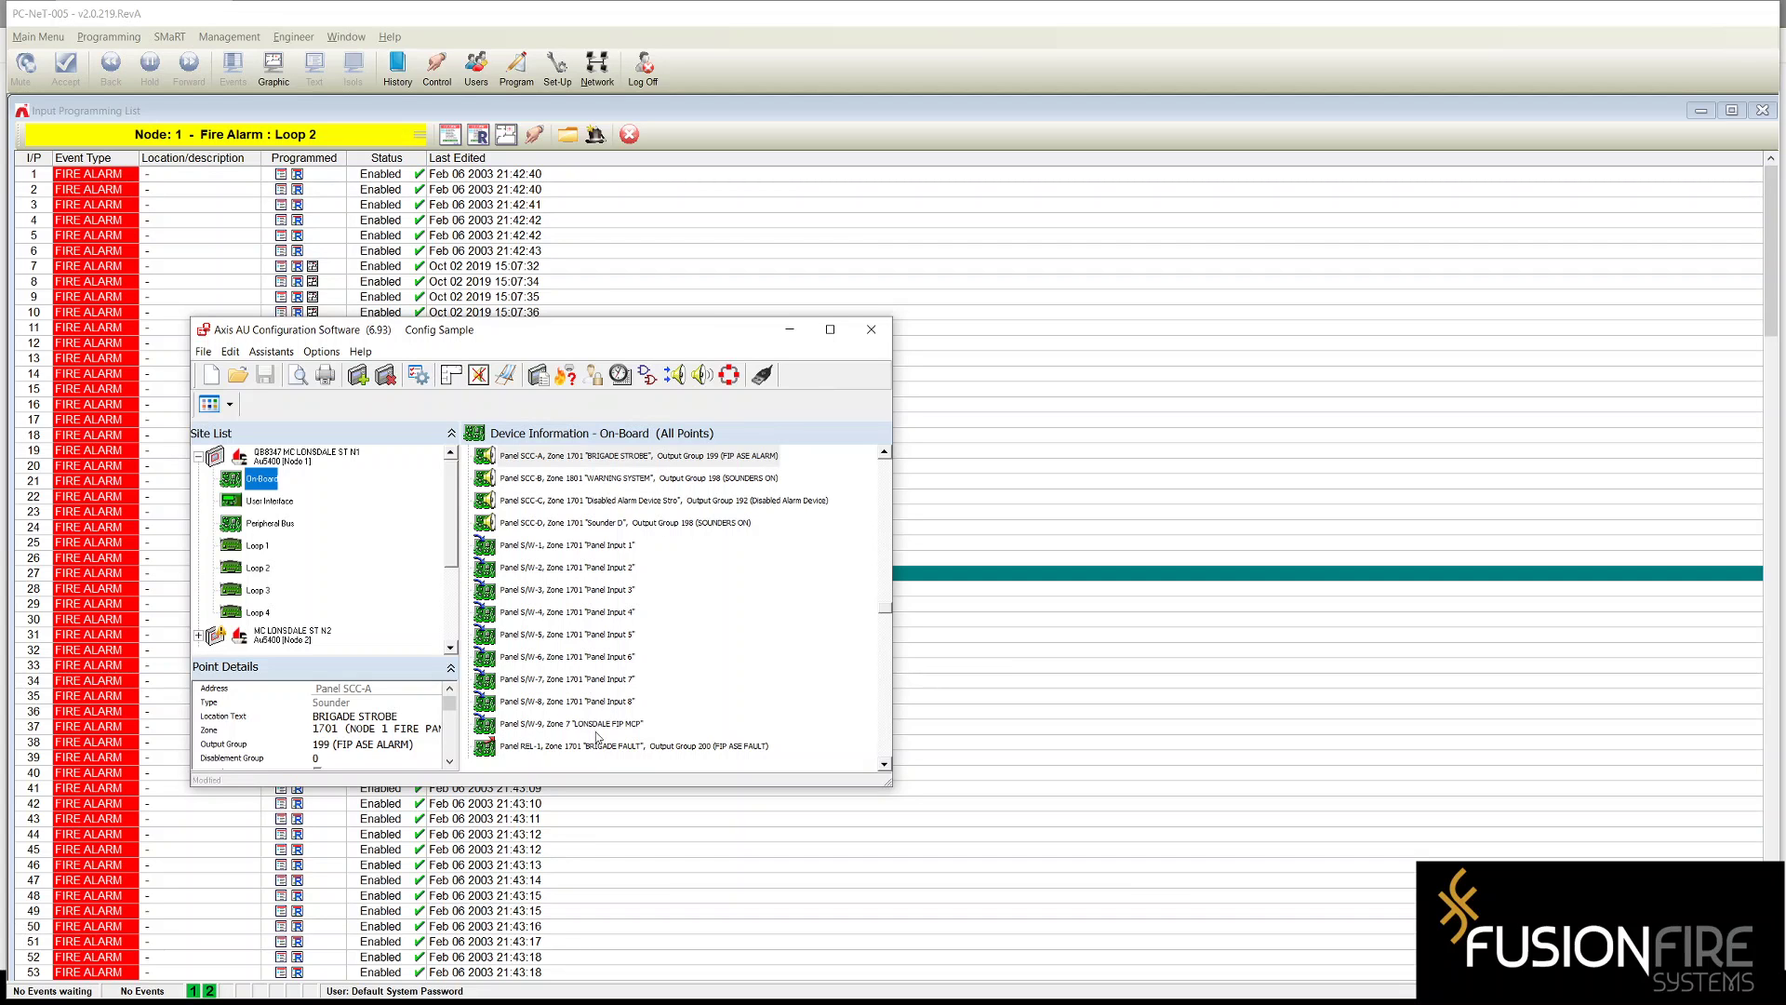
drag(499, 331, 624, 323)
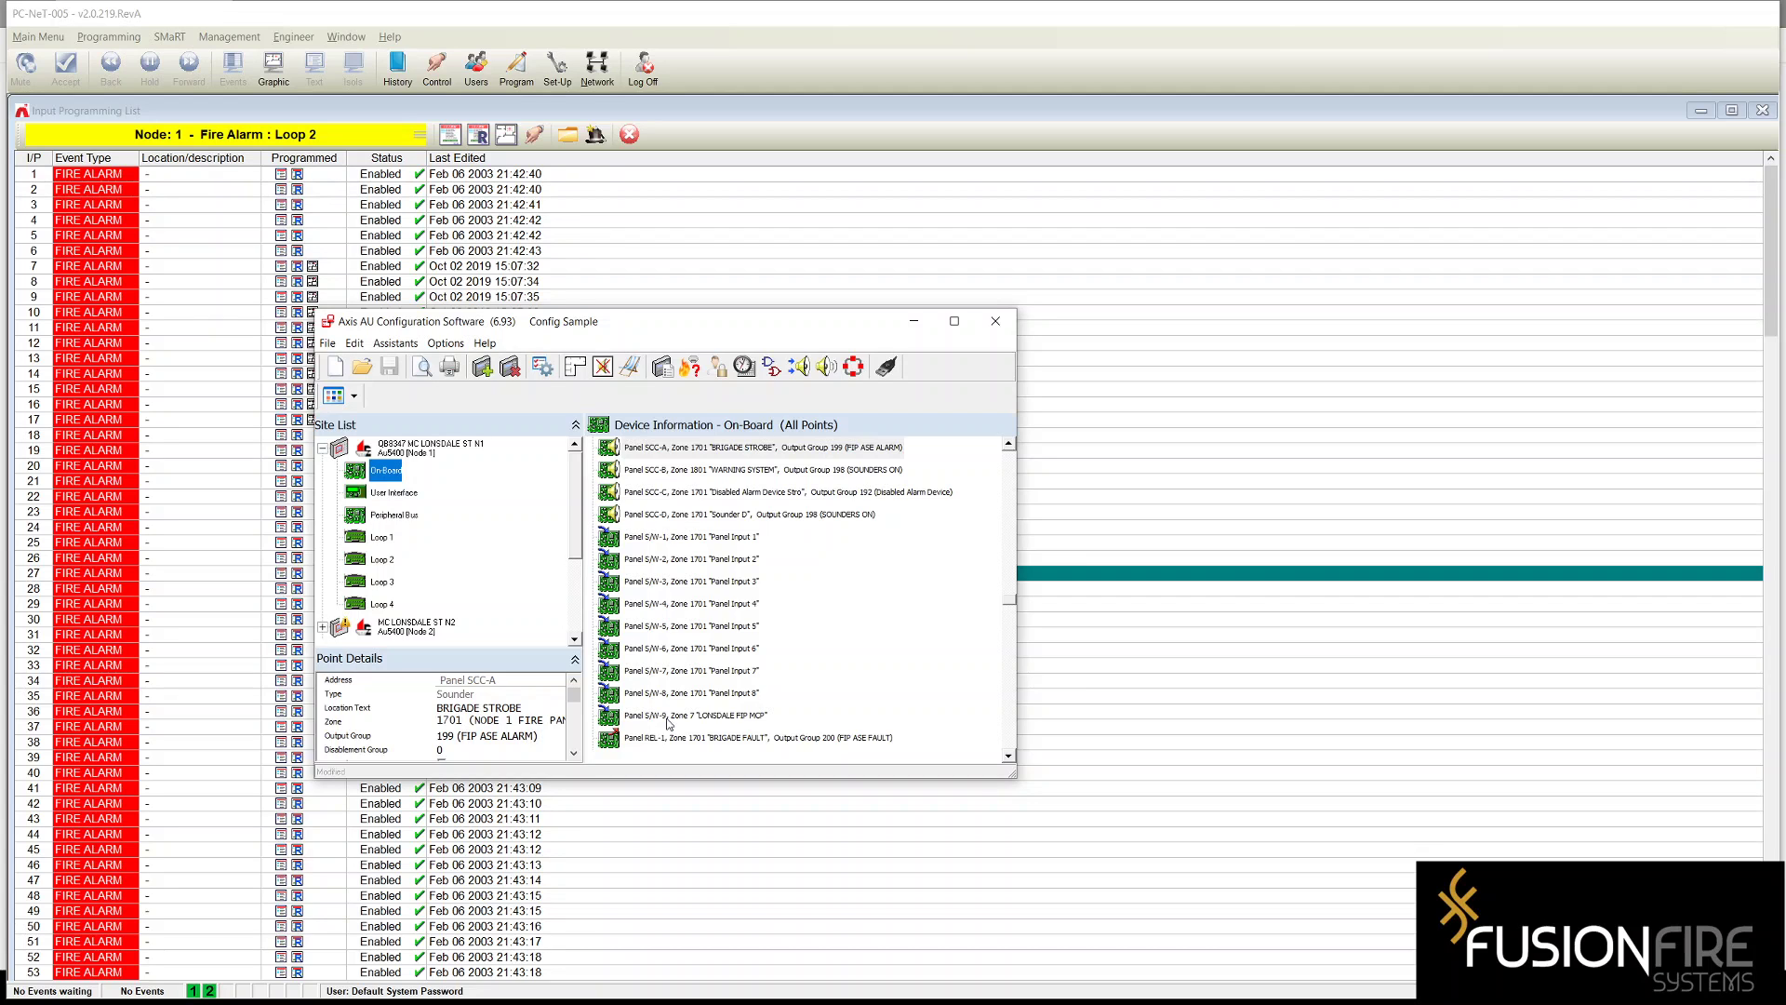
click(997, 320)
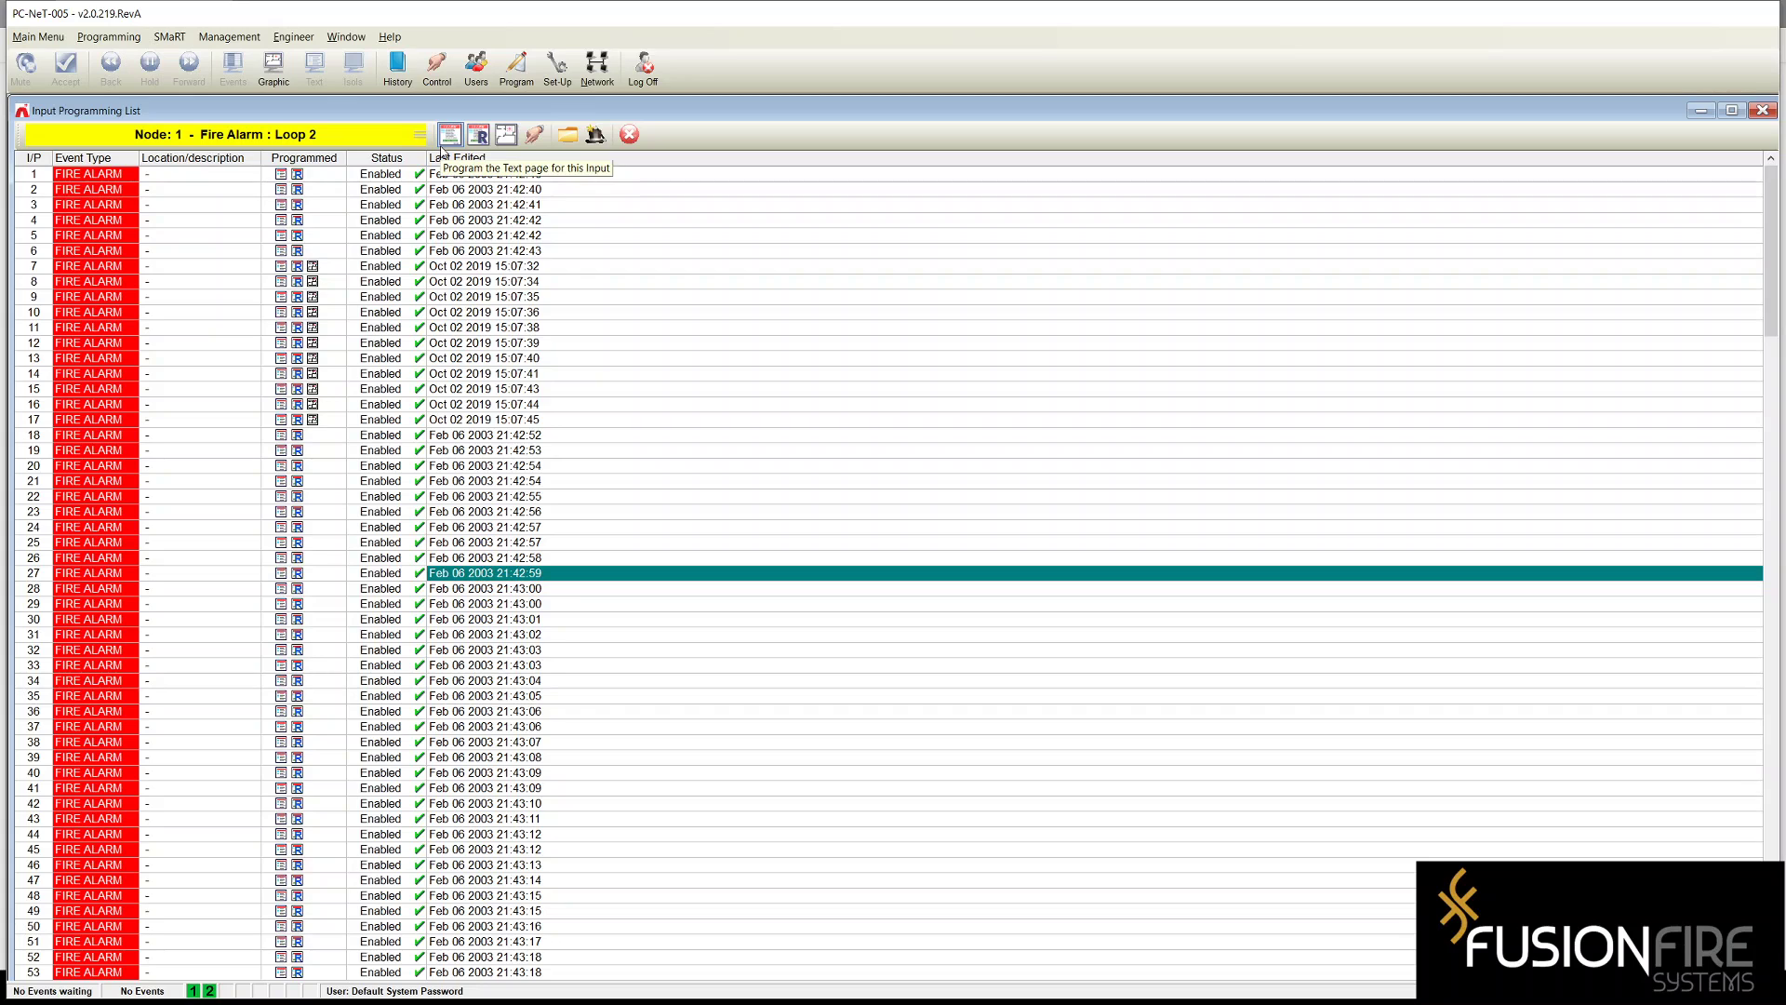
- Show the Status Inputs of Node 1 in the input programming list and select input 37
click(261, 135)
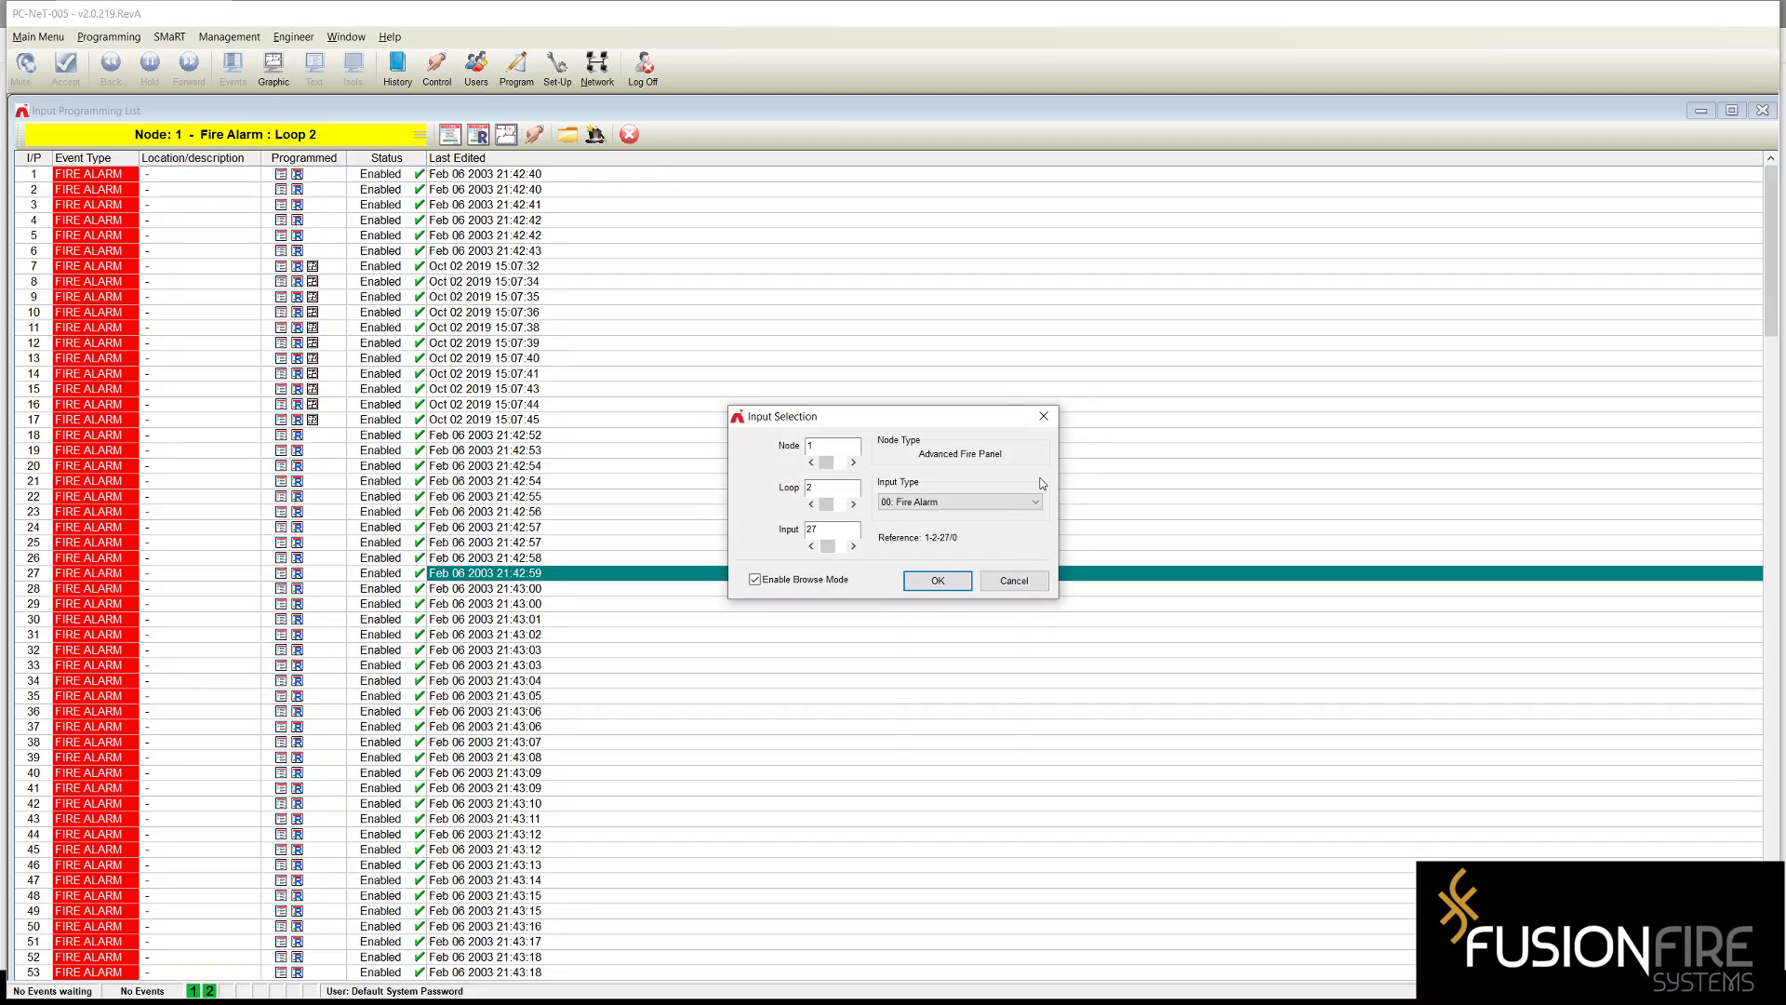
click(999, 505)
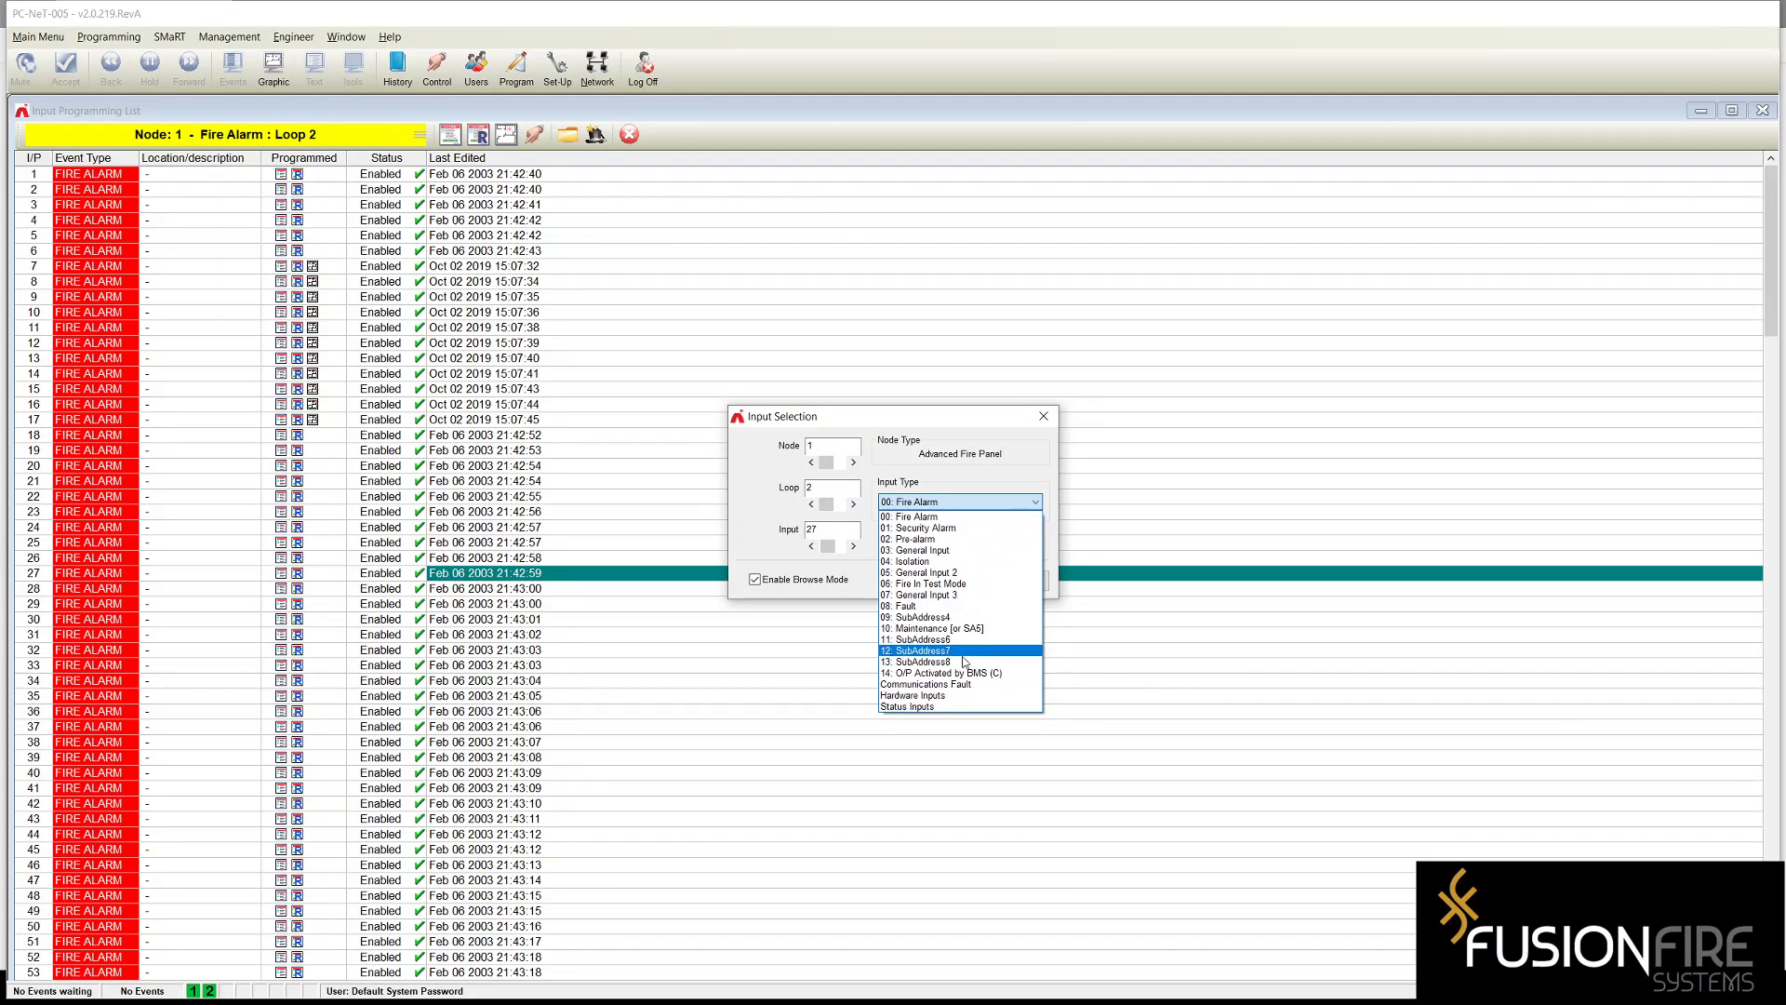
click(926, 708)
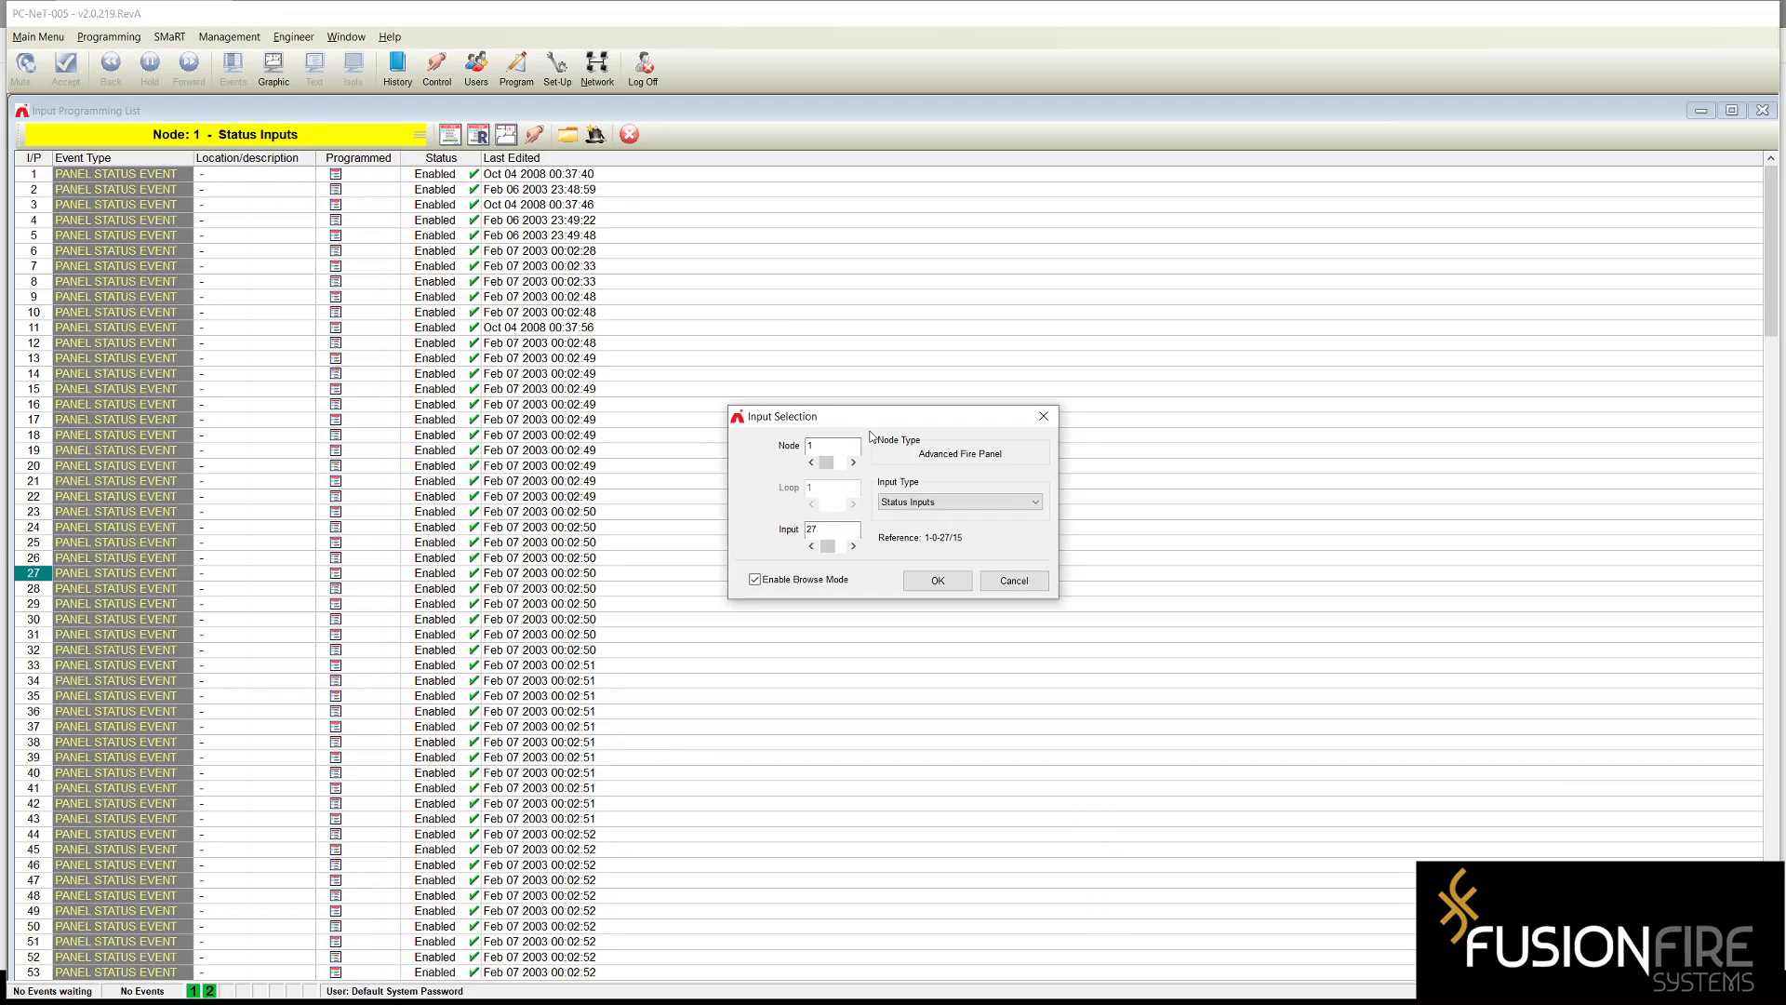
double_click(812, 528)
text(37)
click(953, 586)
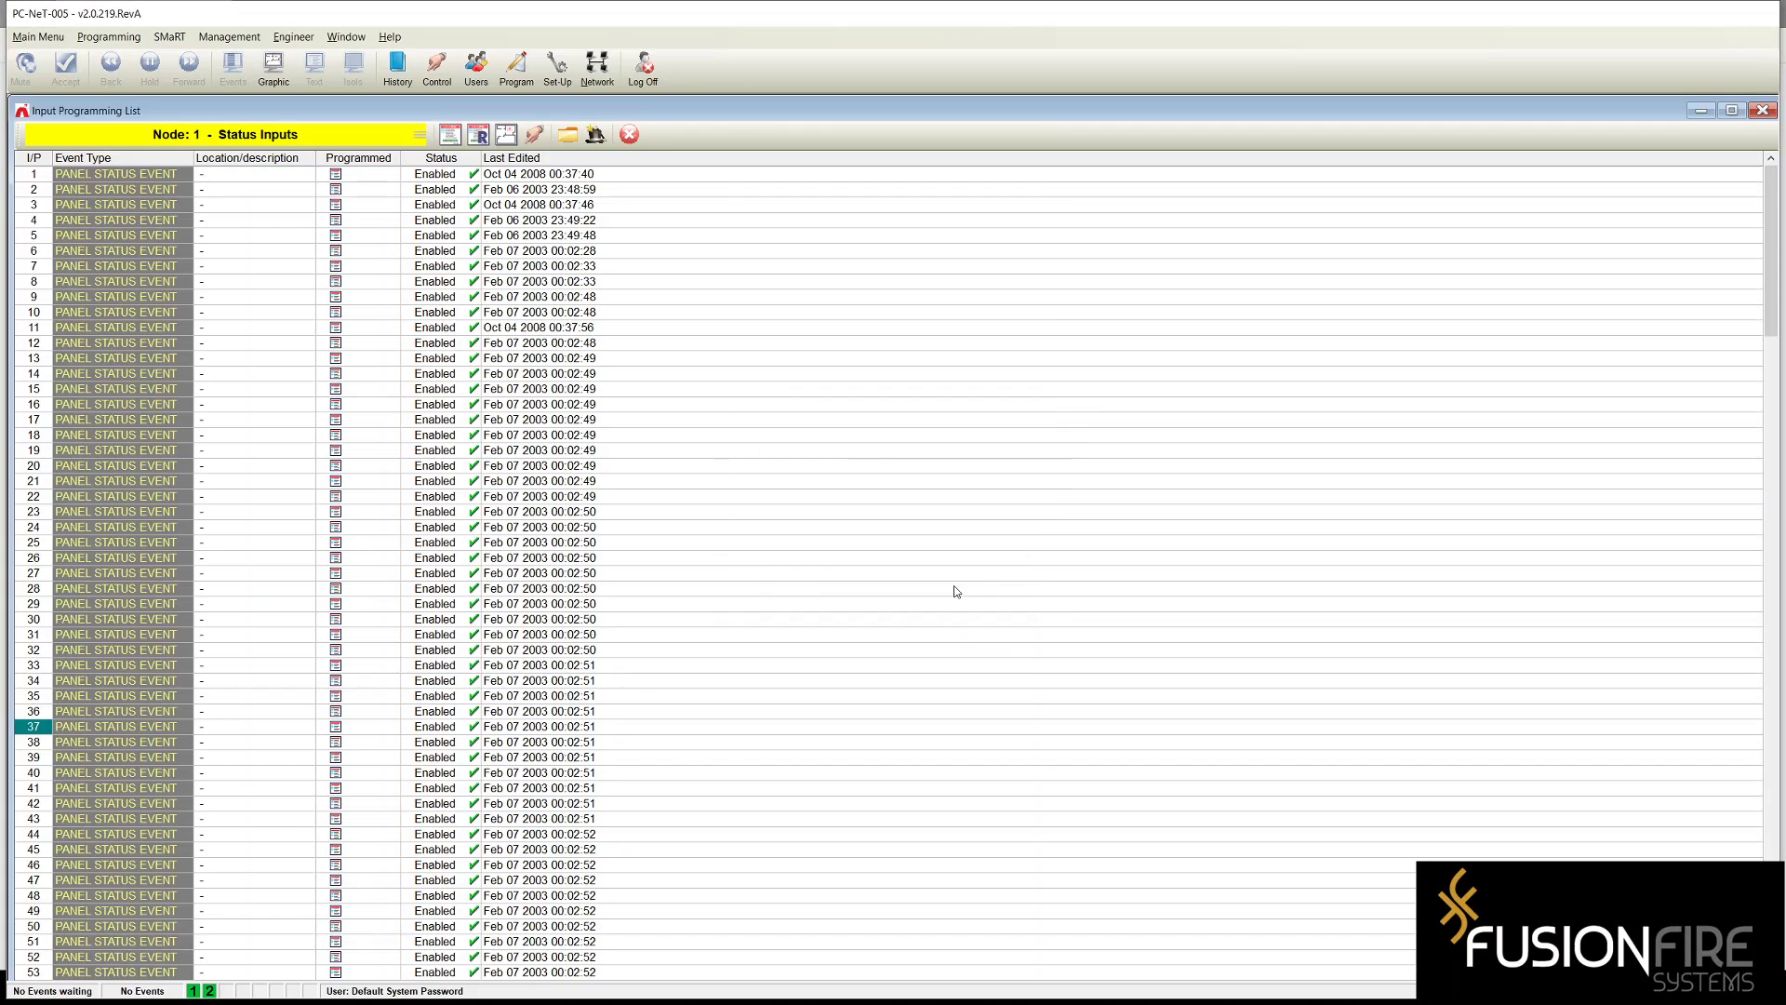
- Start the Input Programming Wizard for input 37, enable a common graphic and symbol, and set the event type to FIRE ALARM
click(596, 136)
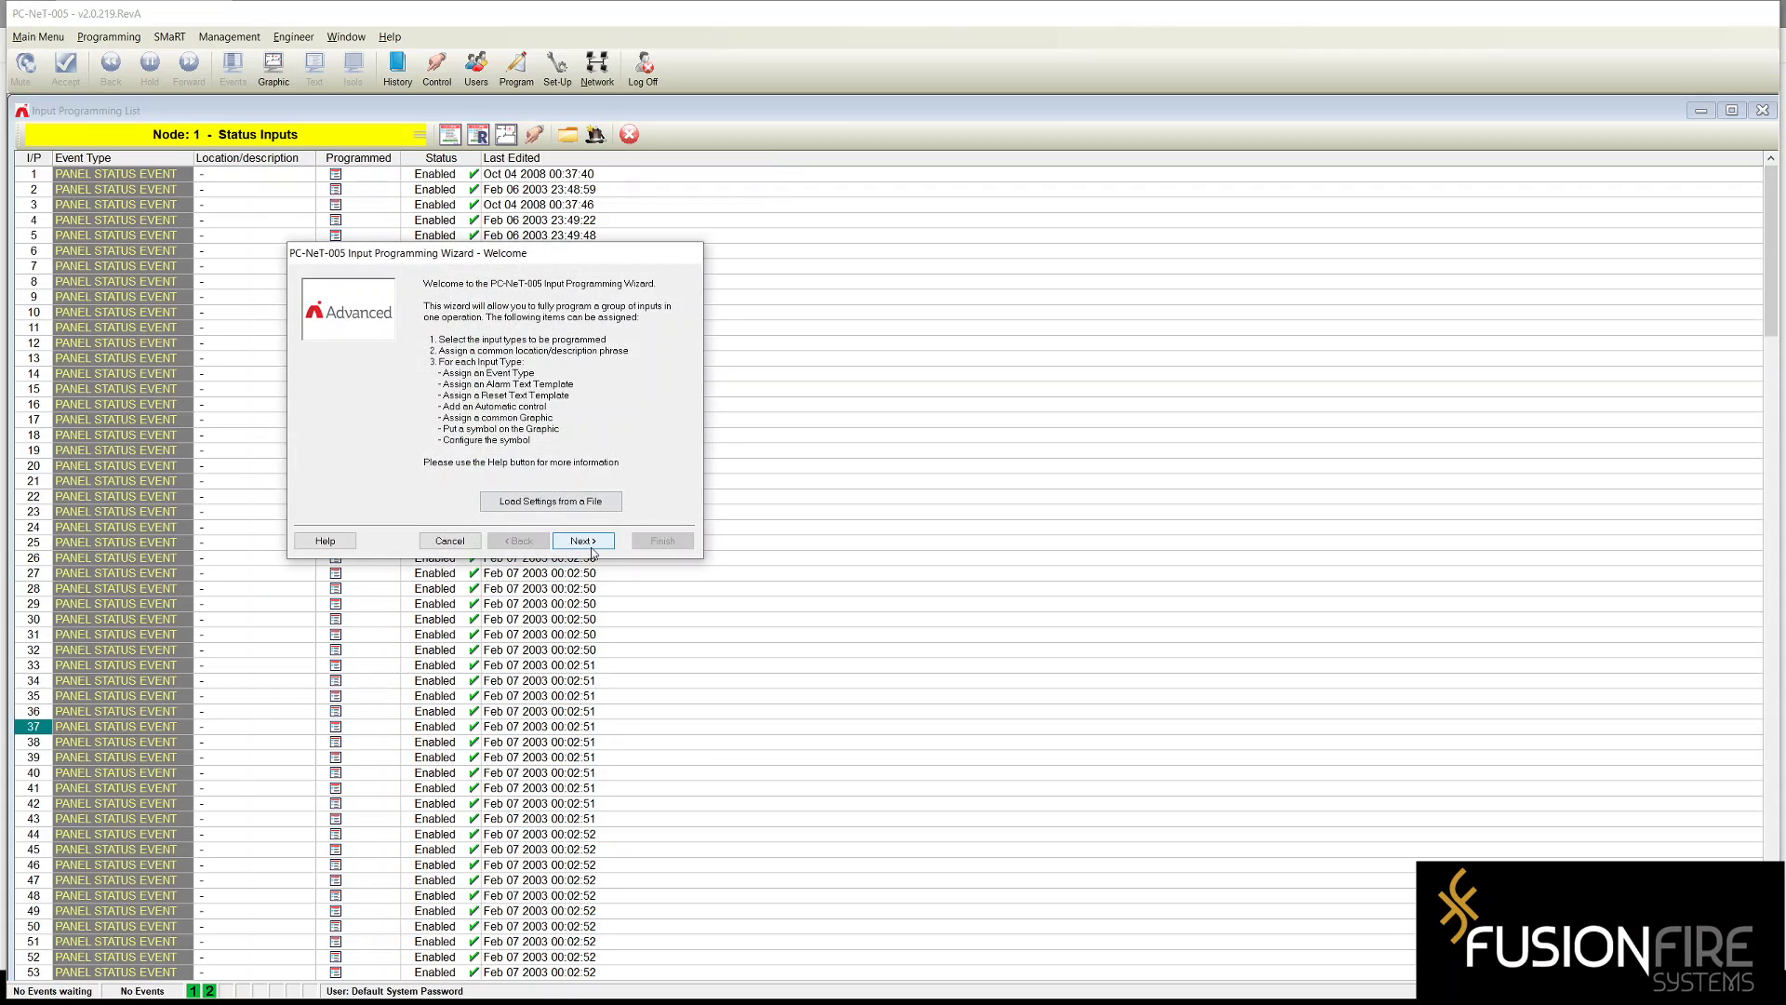
click(592, 543)
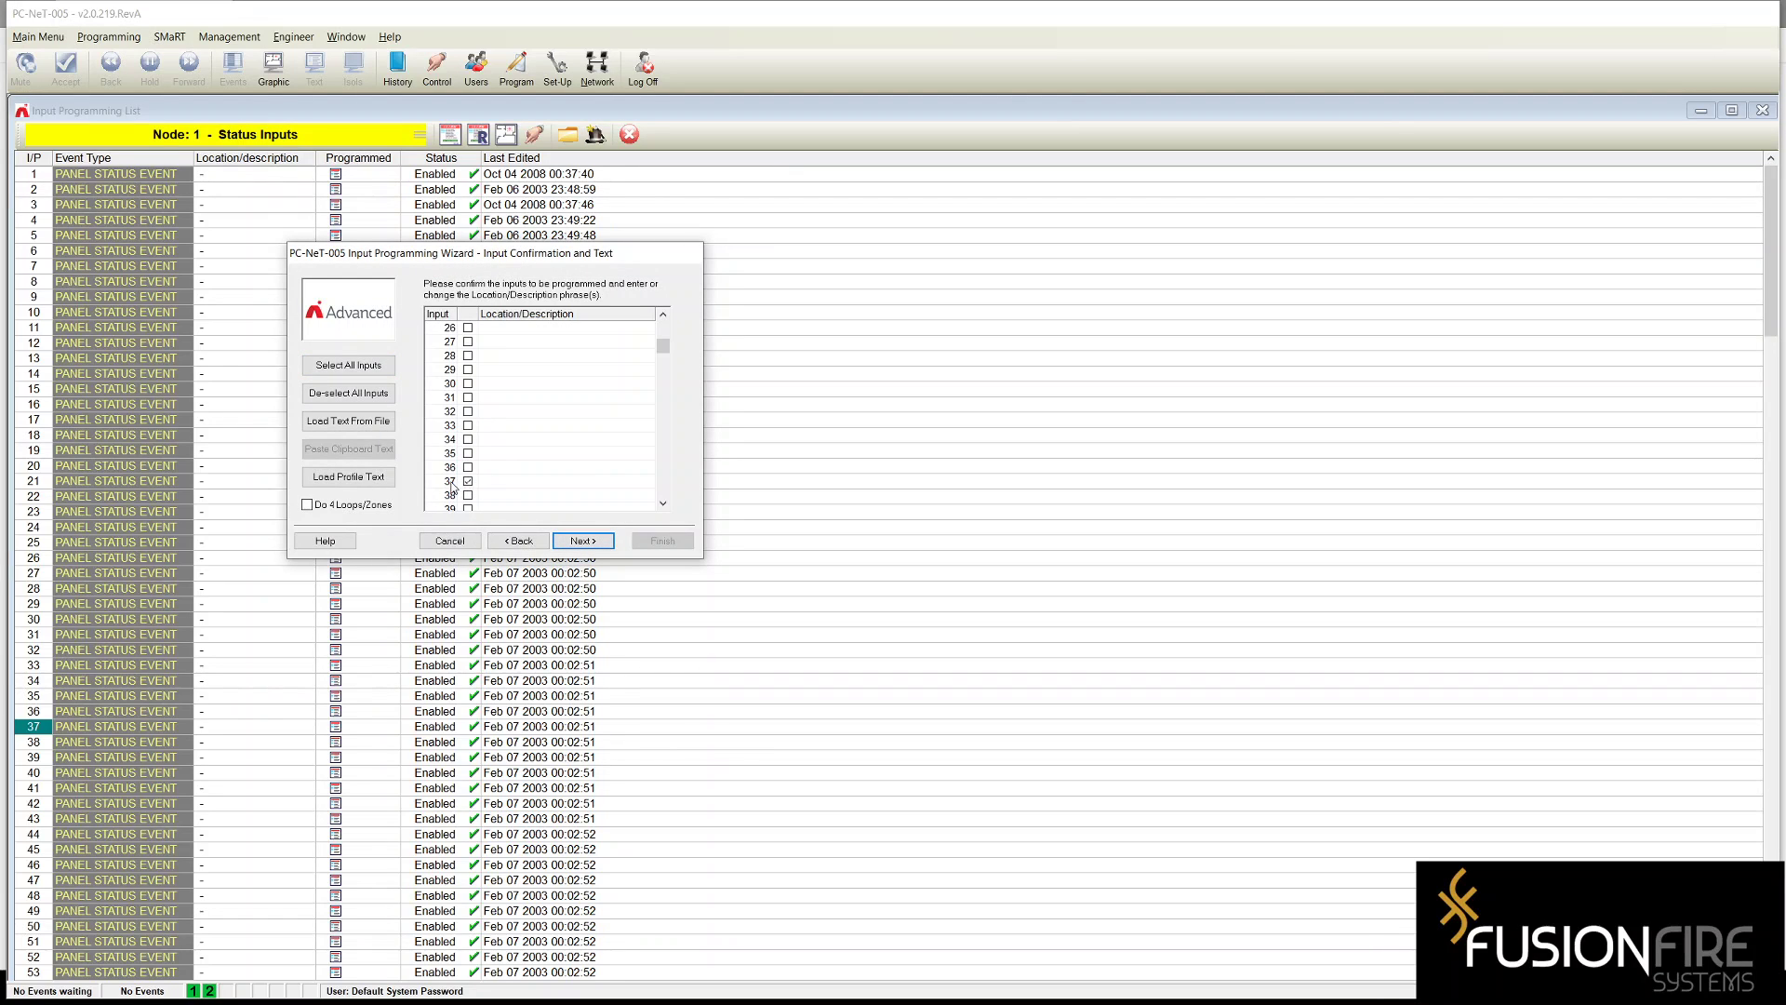
click(582, 543)
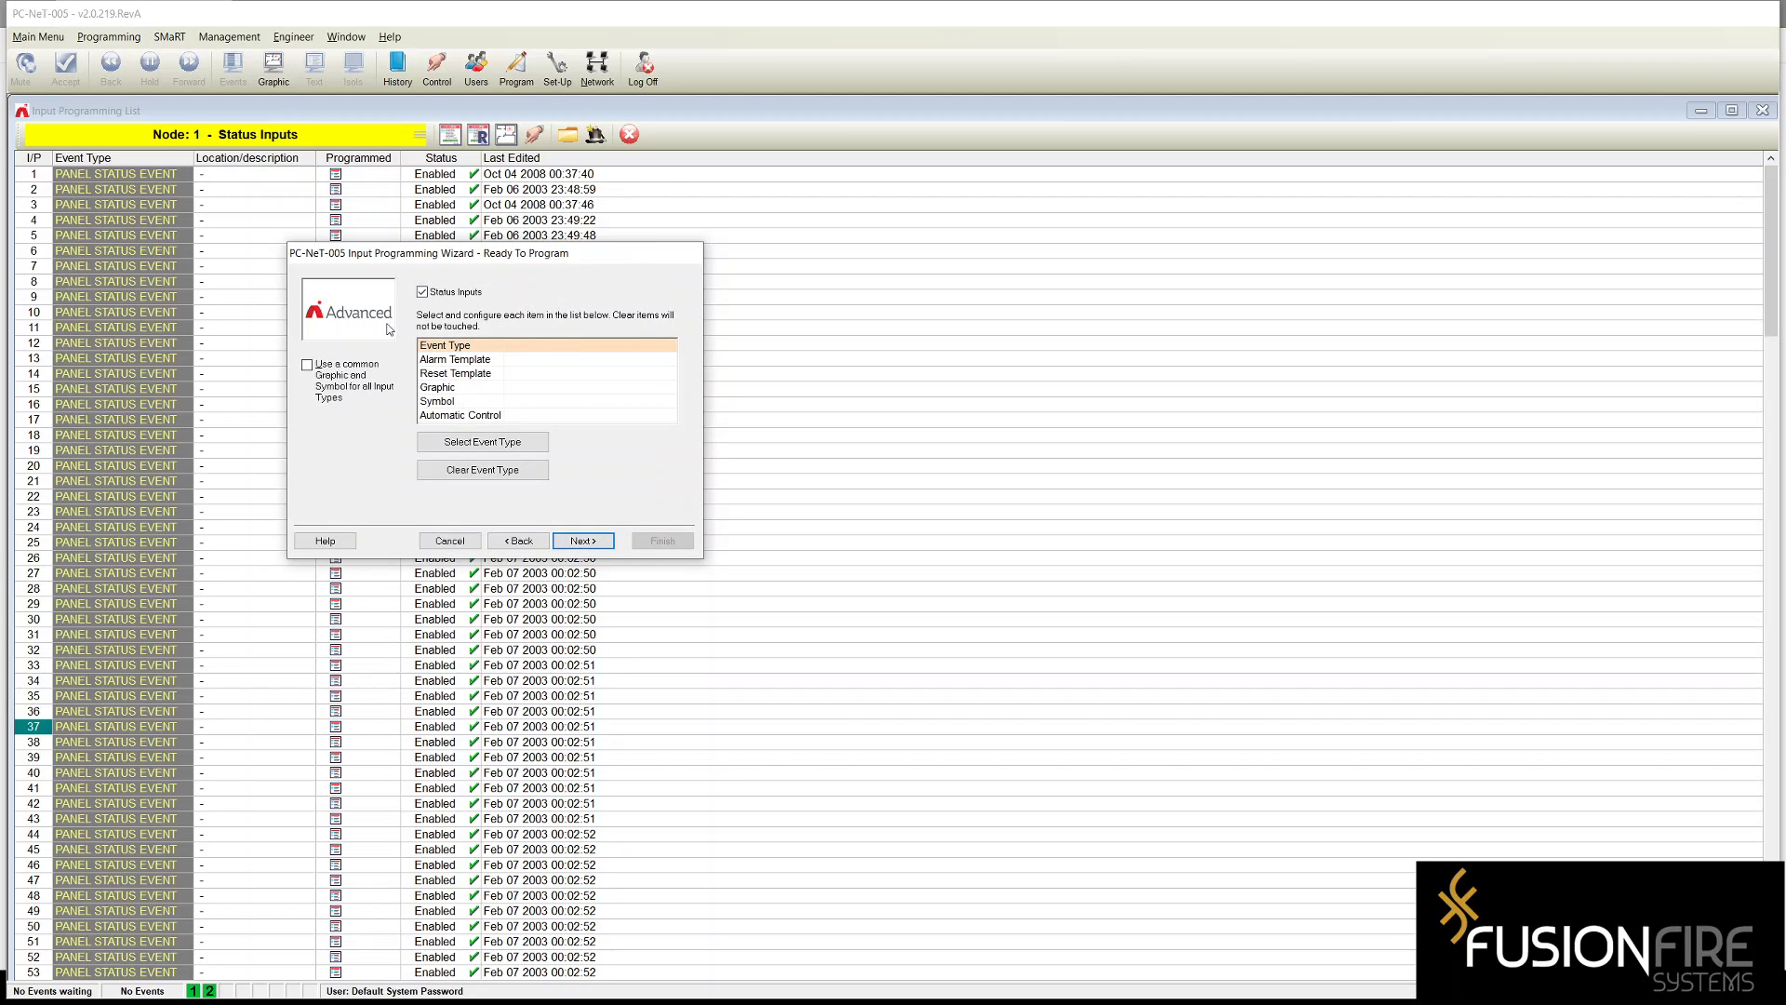
click(308, 366)
click(511, 444)
click(152, 45)
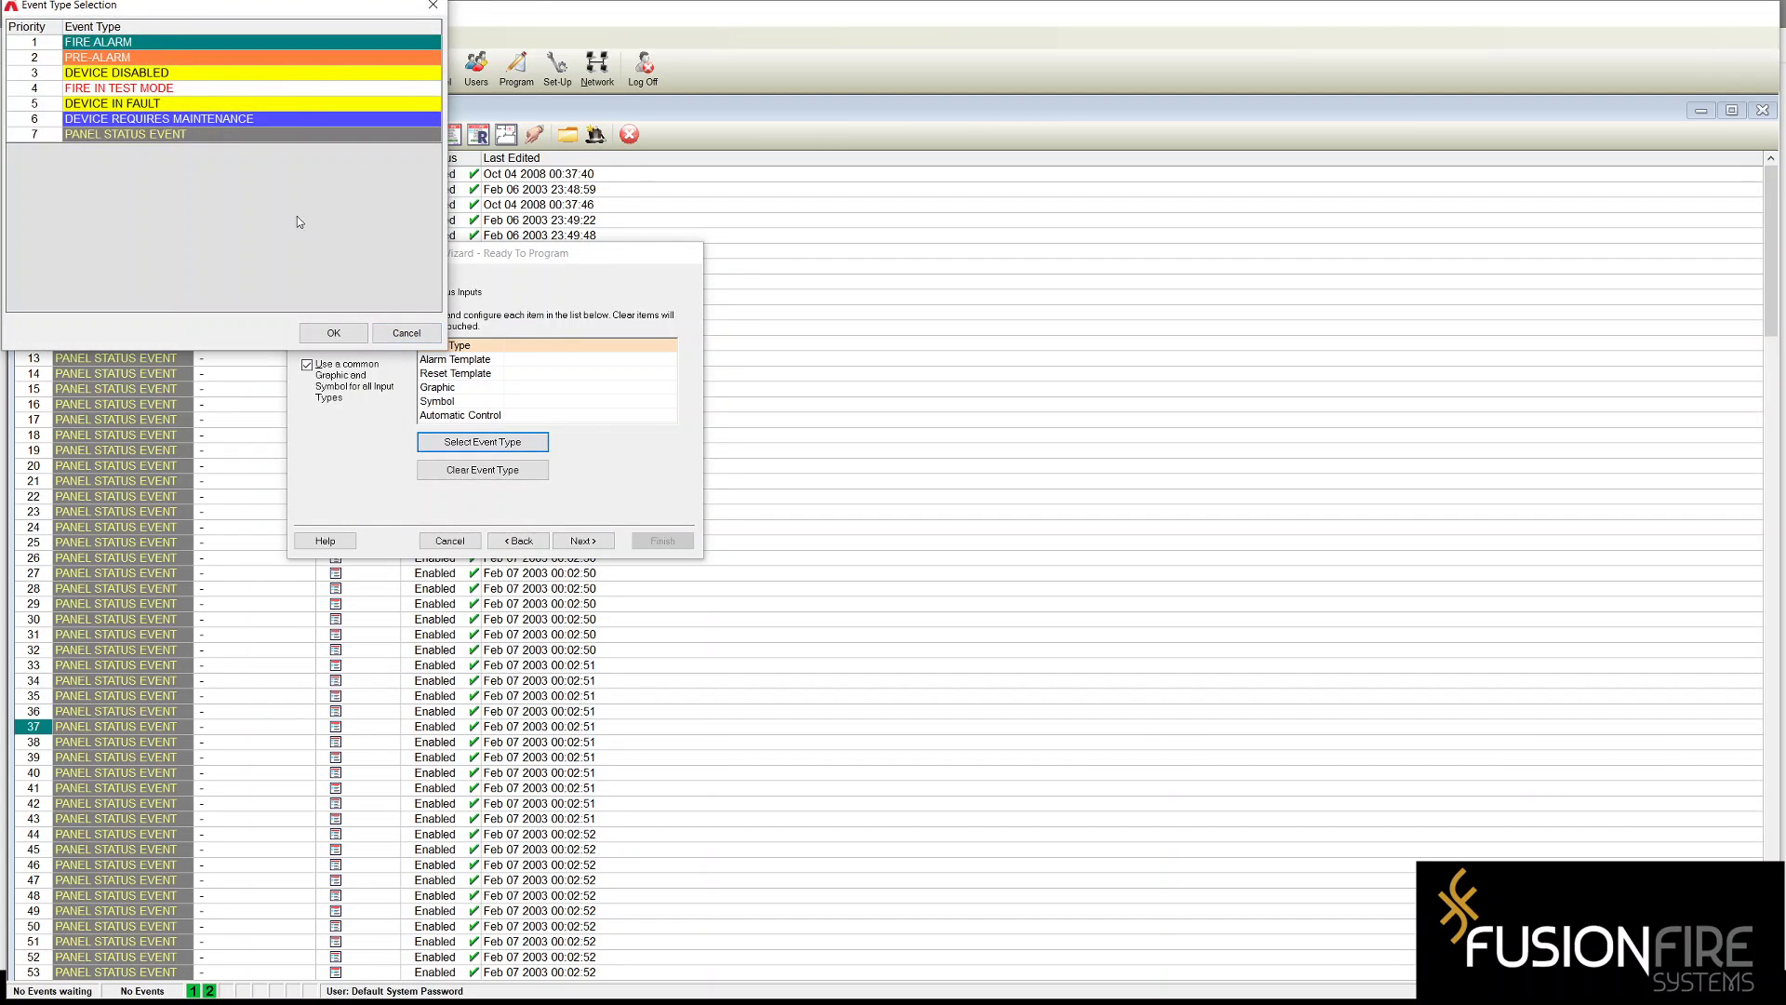
click(333, 333)
- Assign the Fire Reset template as both the alarm template and the reset template
click(525, 365)
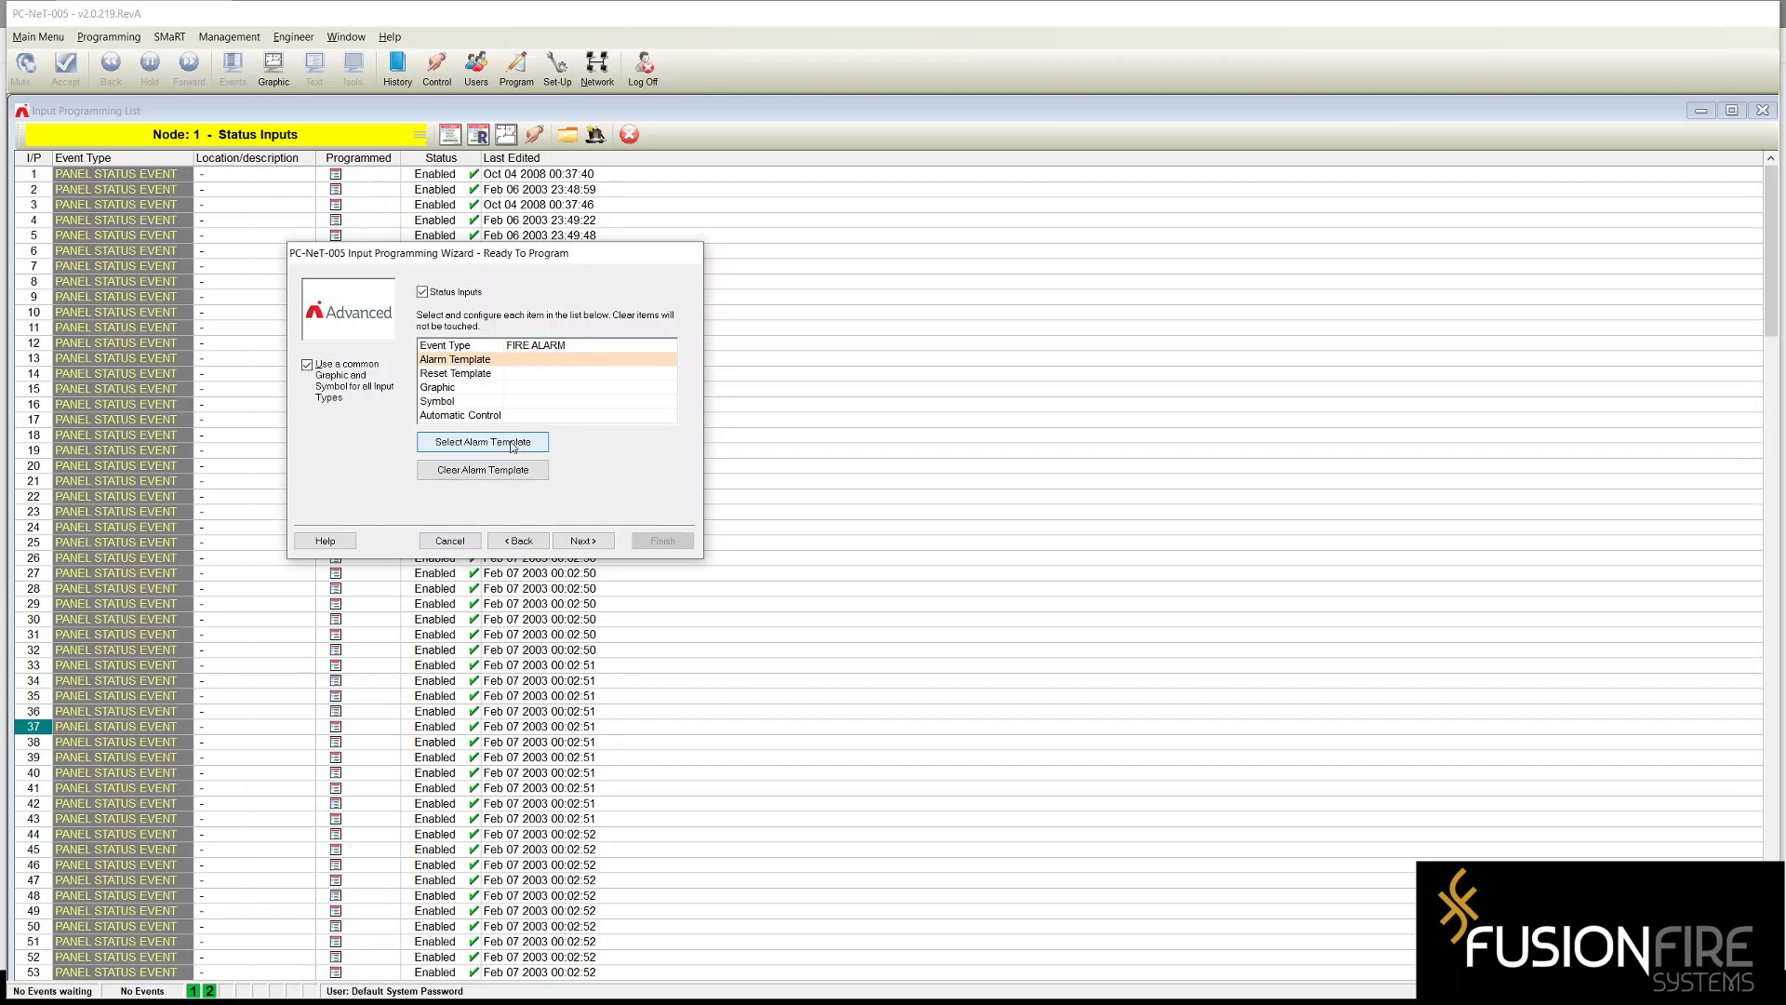
click(512, 444)
click(133, 61)
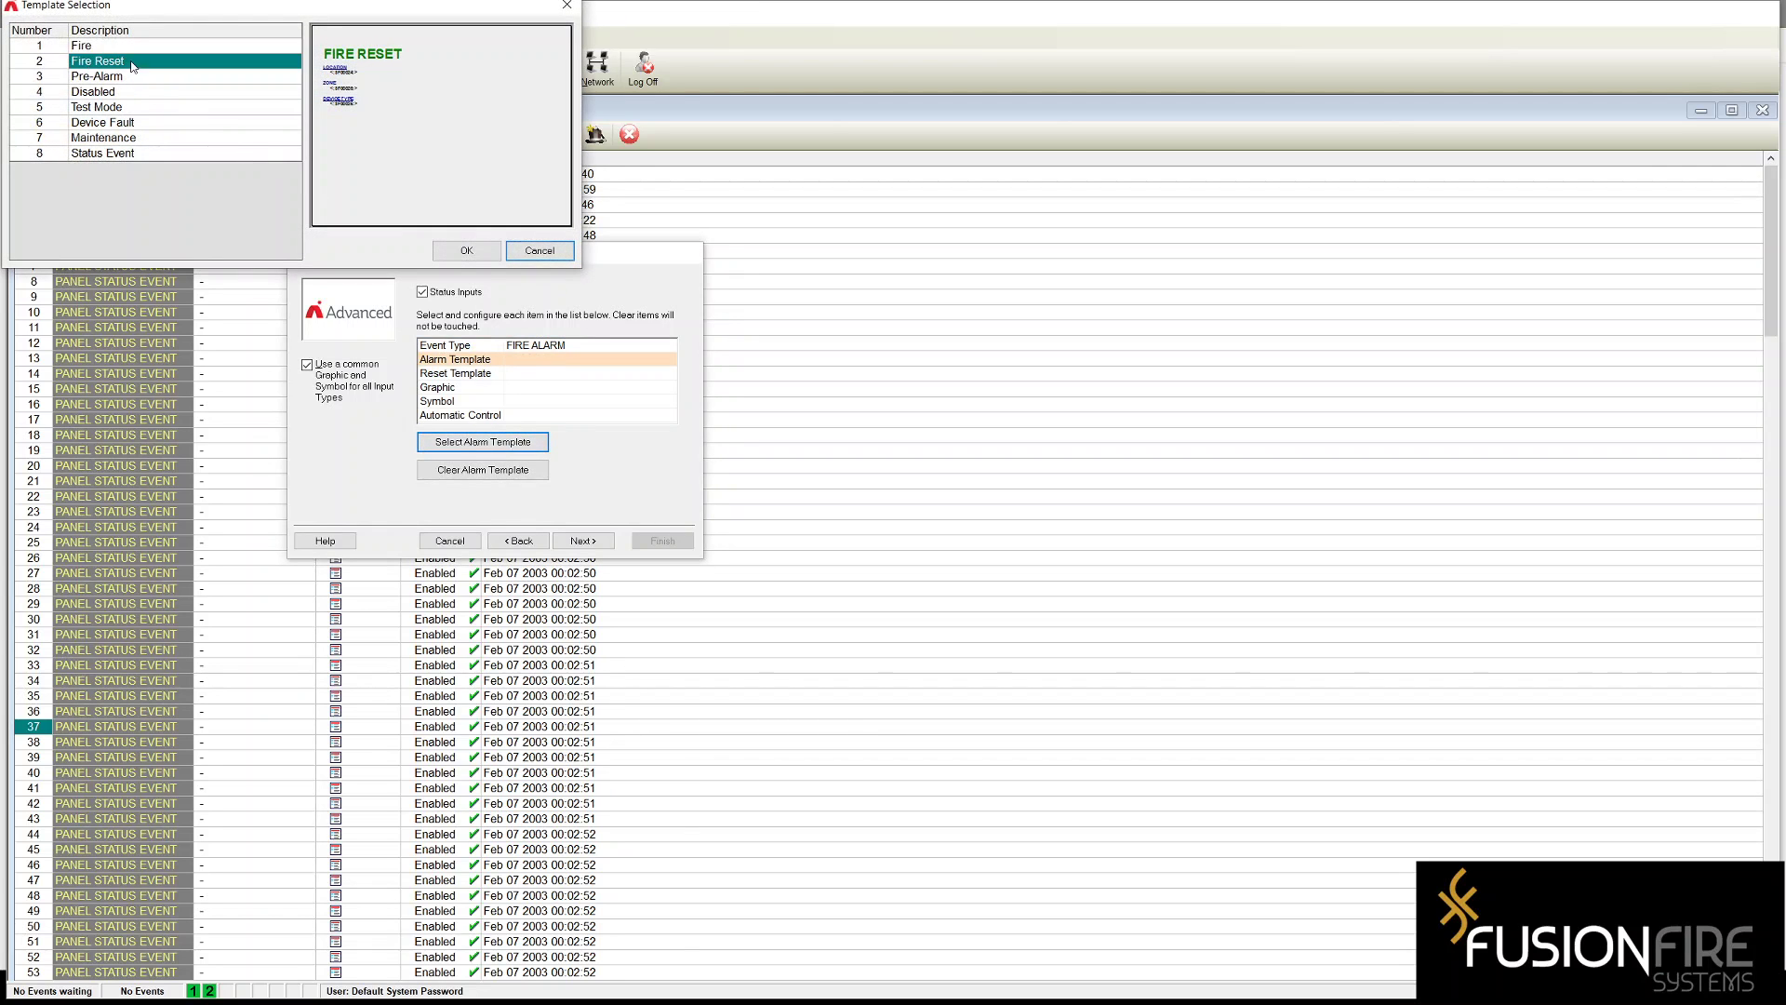
click(456, 253)
click(541, 372)
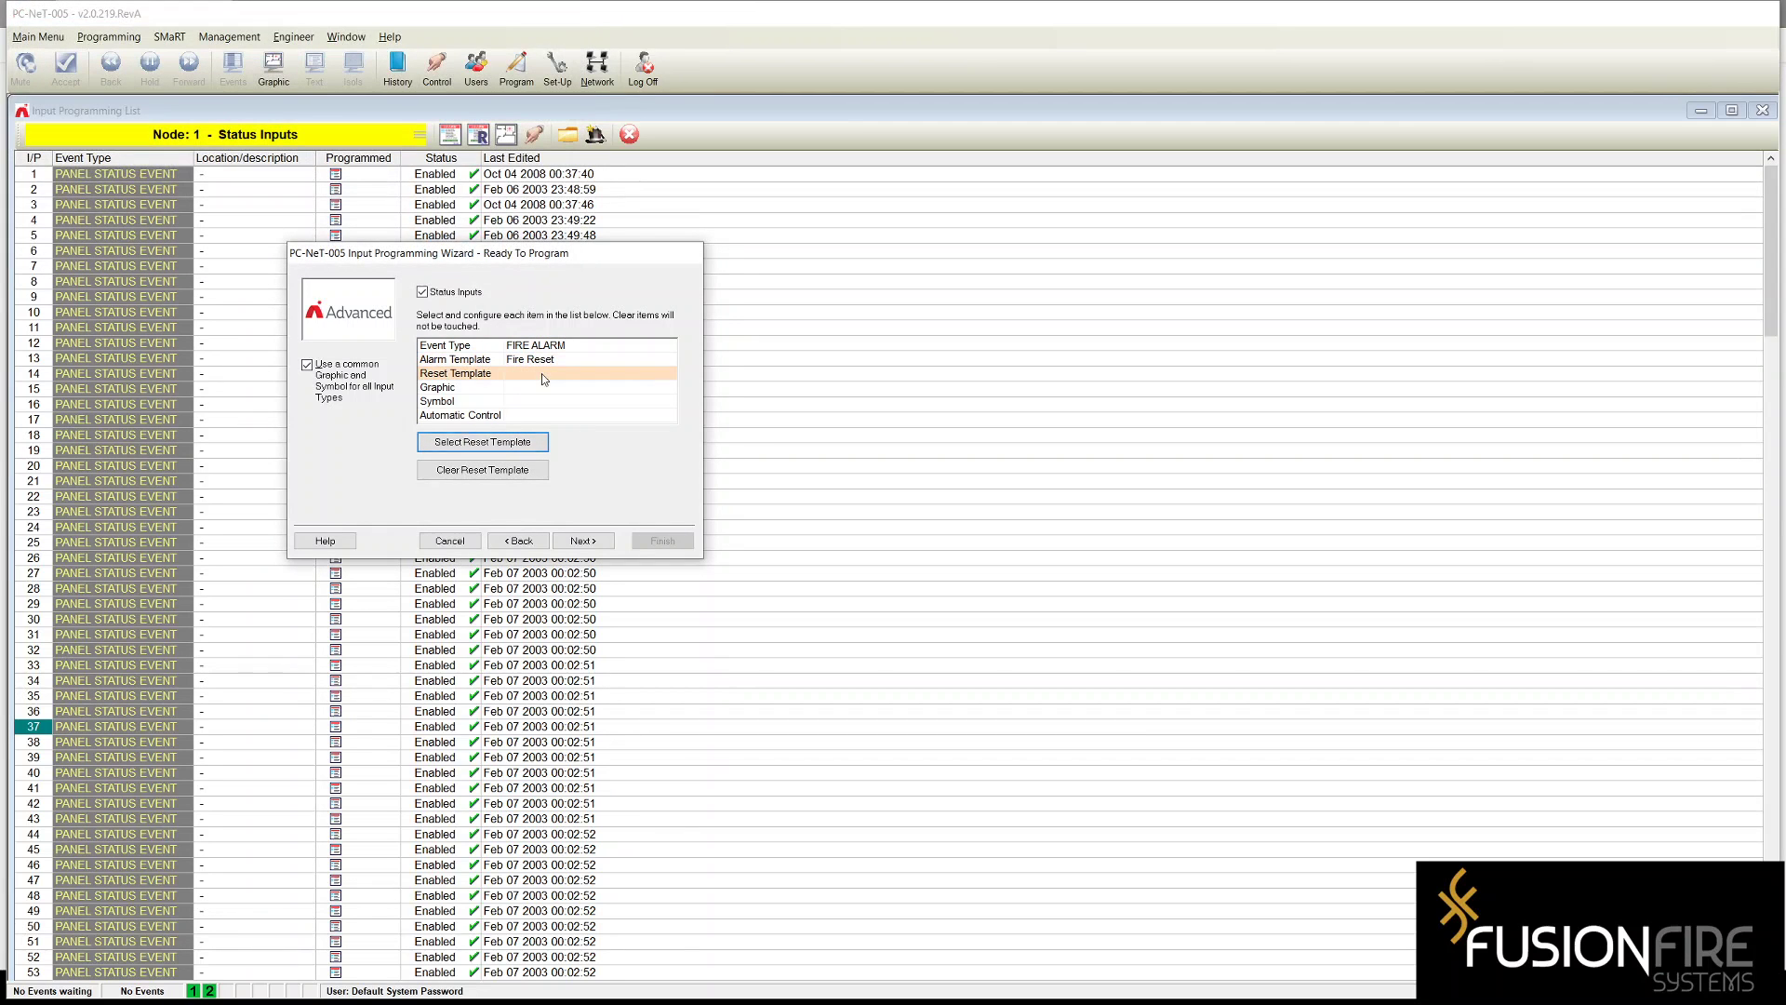
click(510, 444)
click(149, 77)
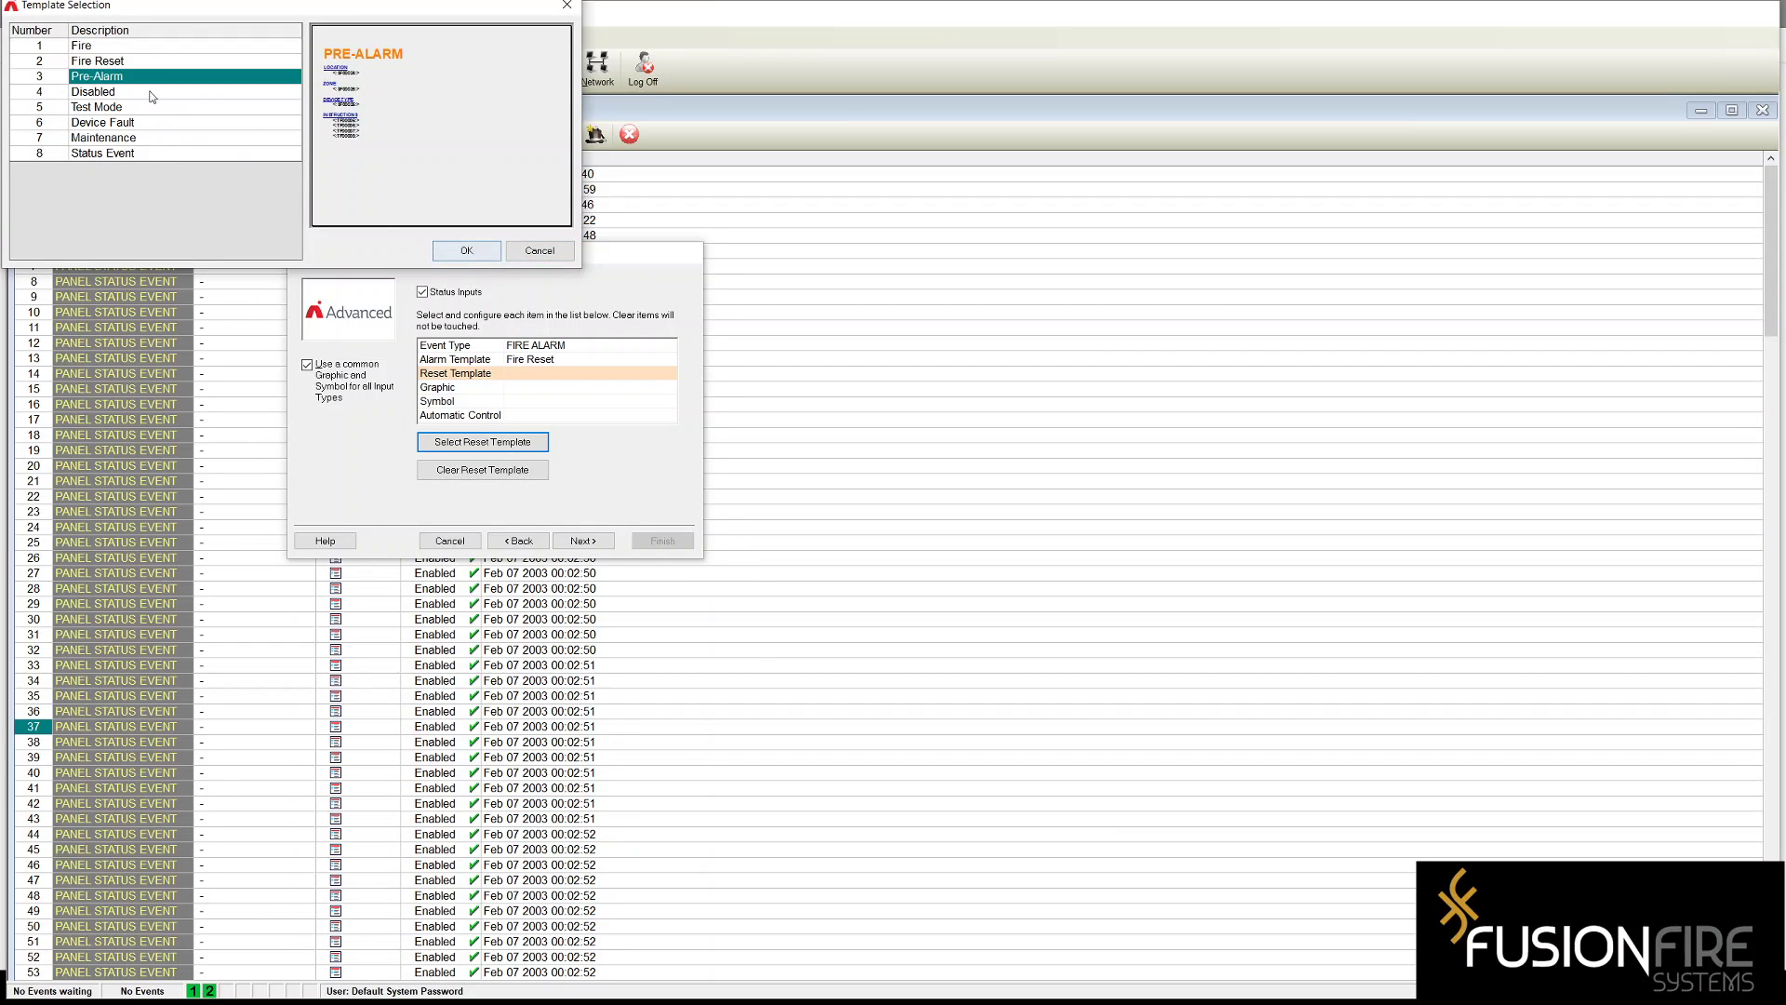
click(130, 62)
click(447, 250)
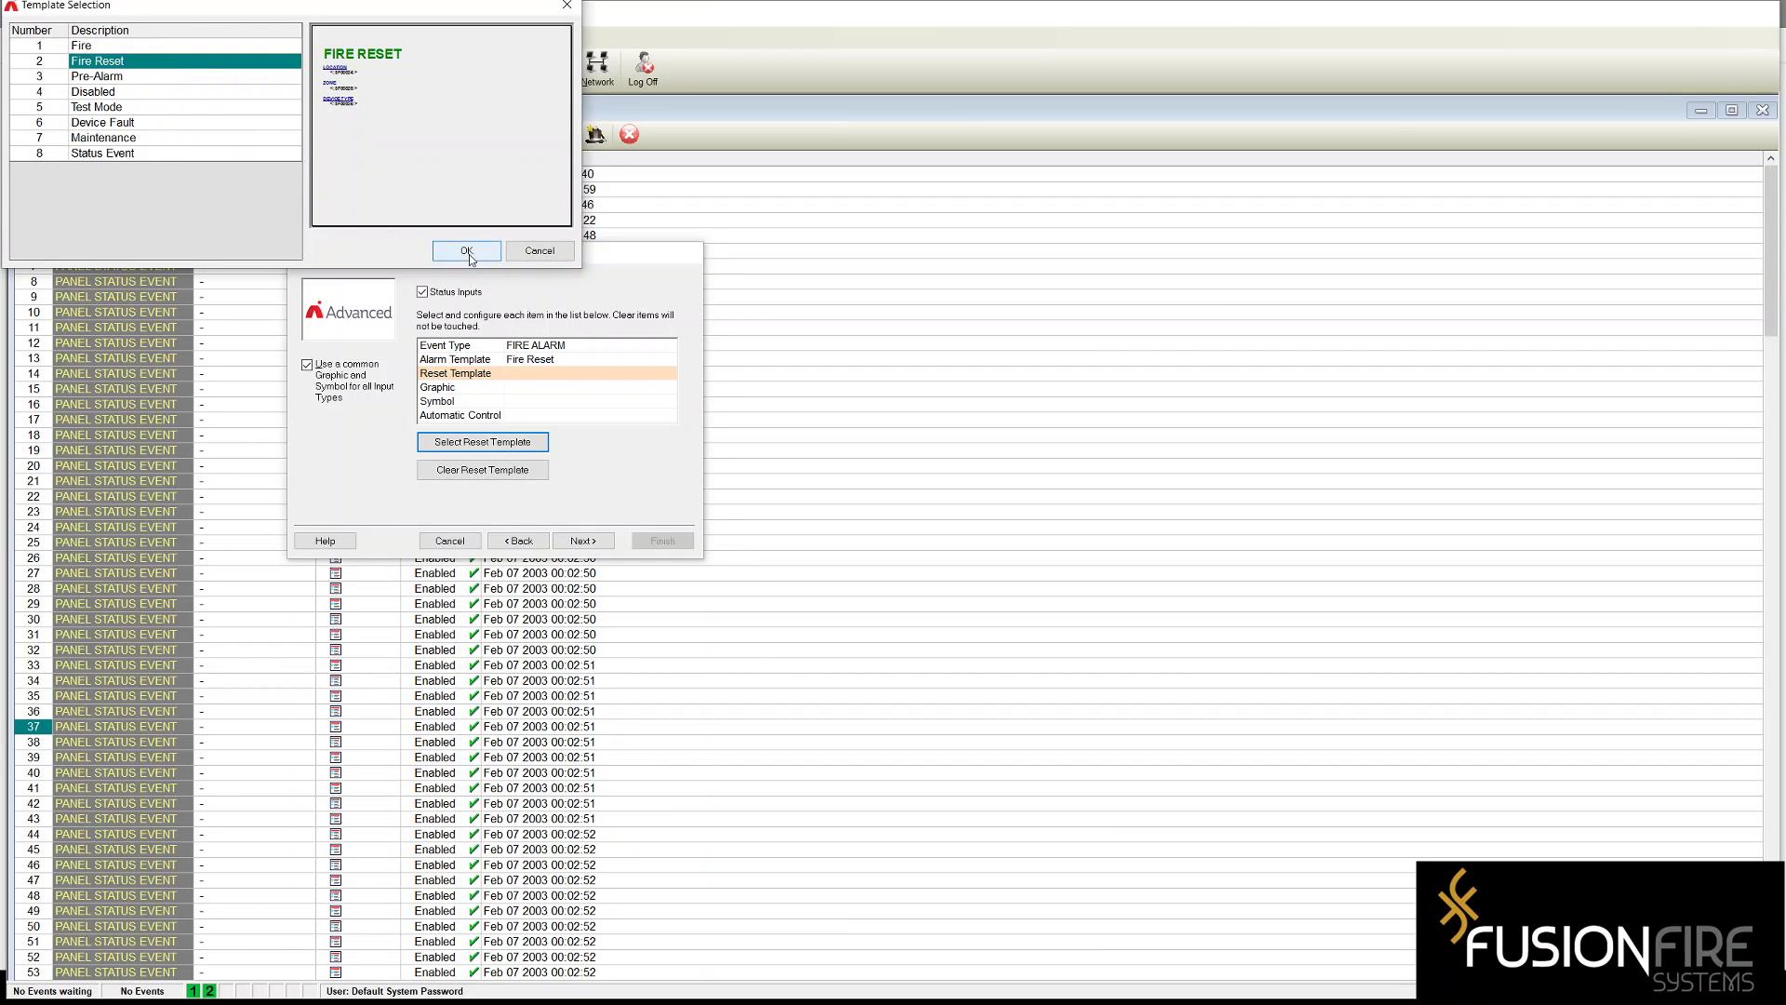
- Assign the graphic "NEW: Subsection 1.bmp" to the input
click(540, 389)
click(491, 445)
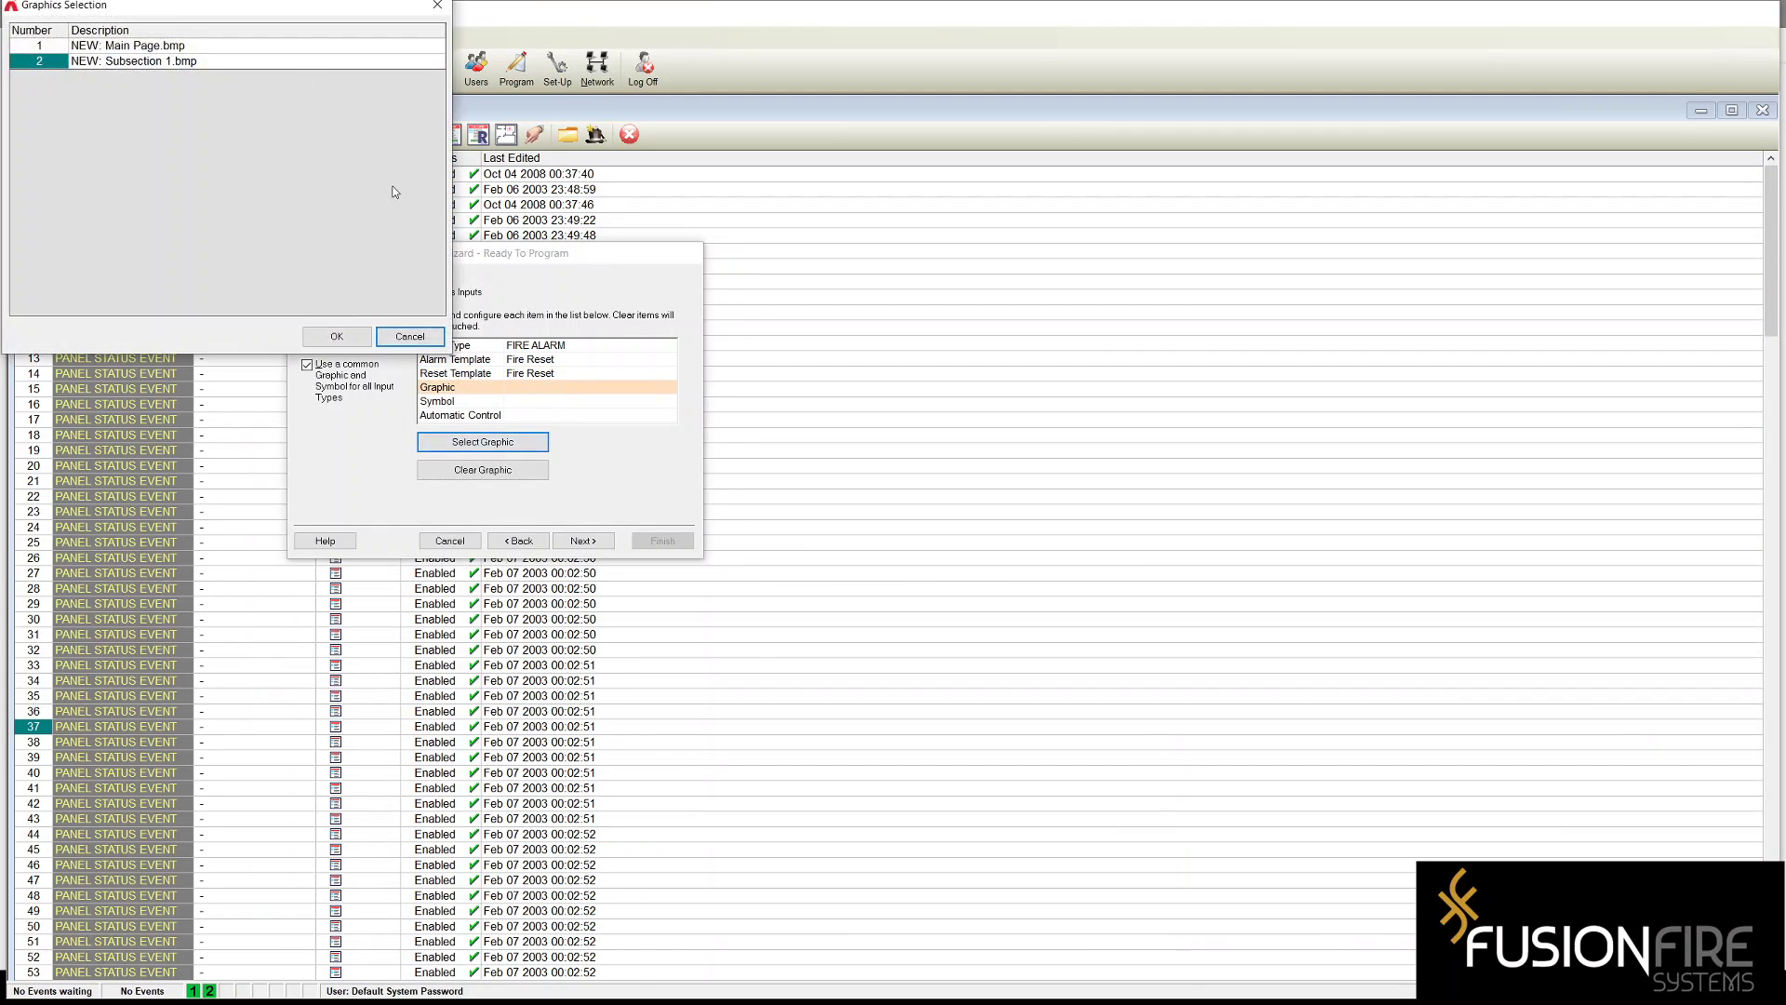
click(146, 62)
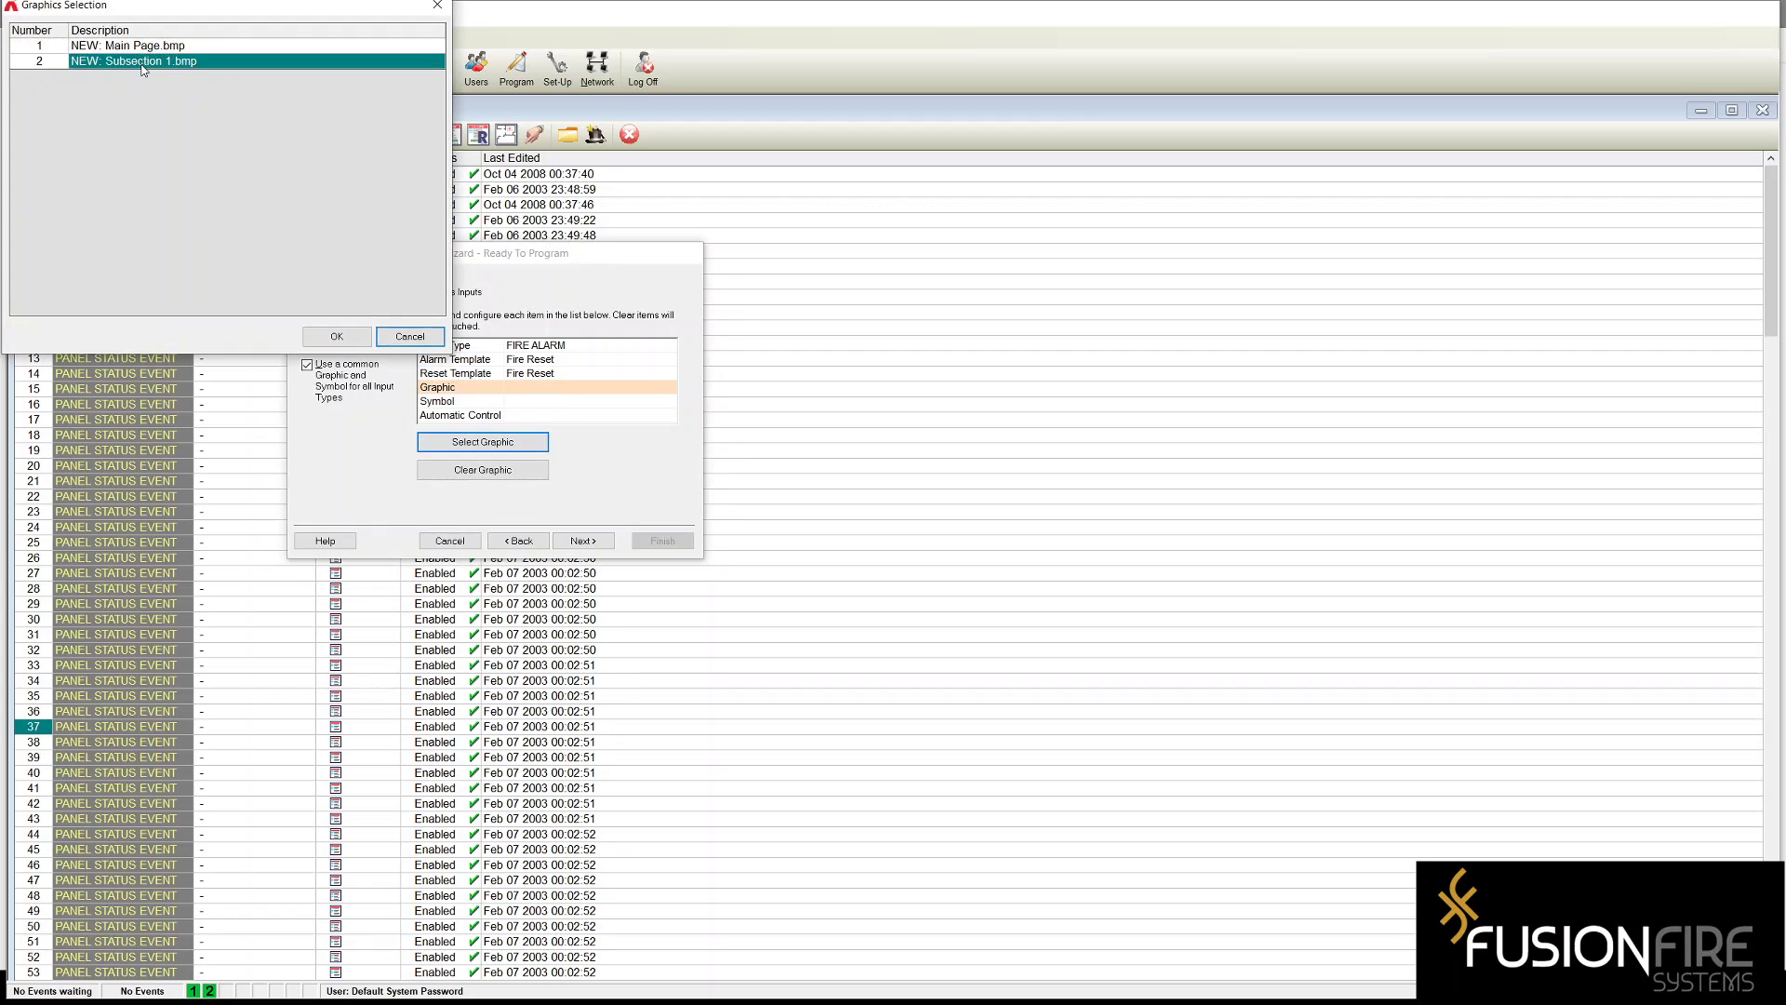
click(355, 340)
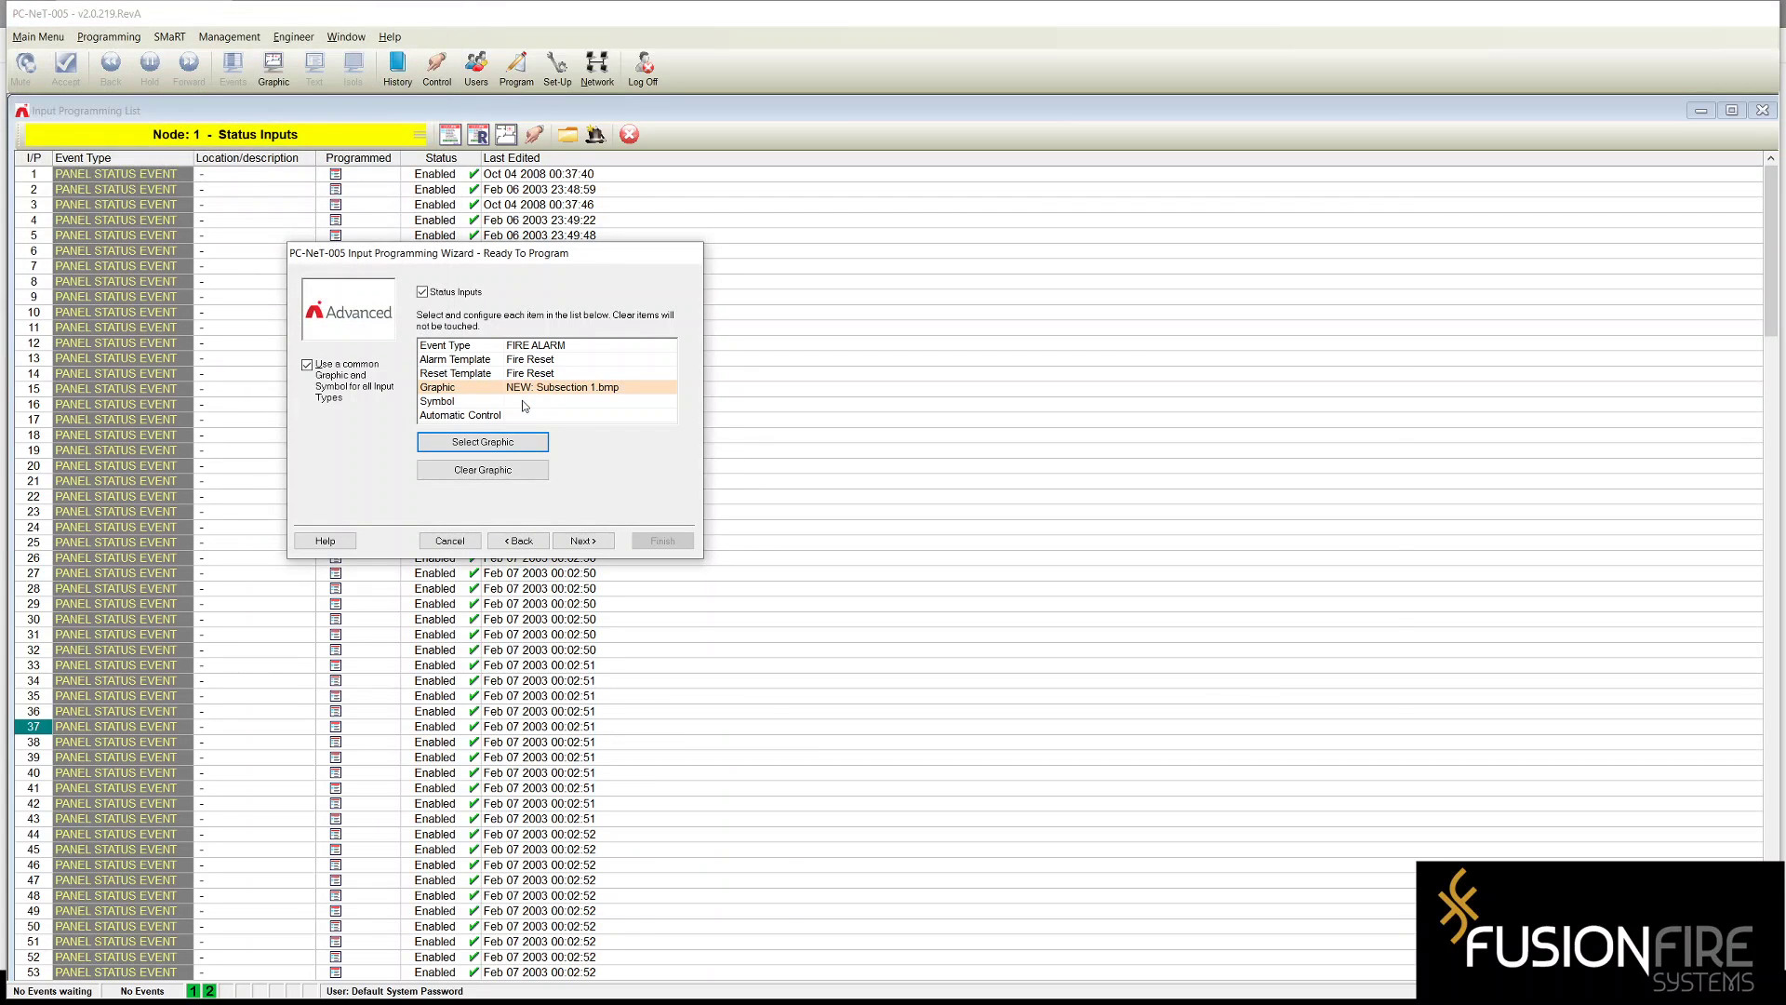
- Assign the MCP AS1670 symbol with its control type set to None, and finish the programming wizard
click(521, 400)
click(483, 442)
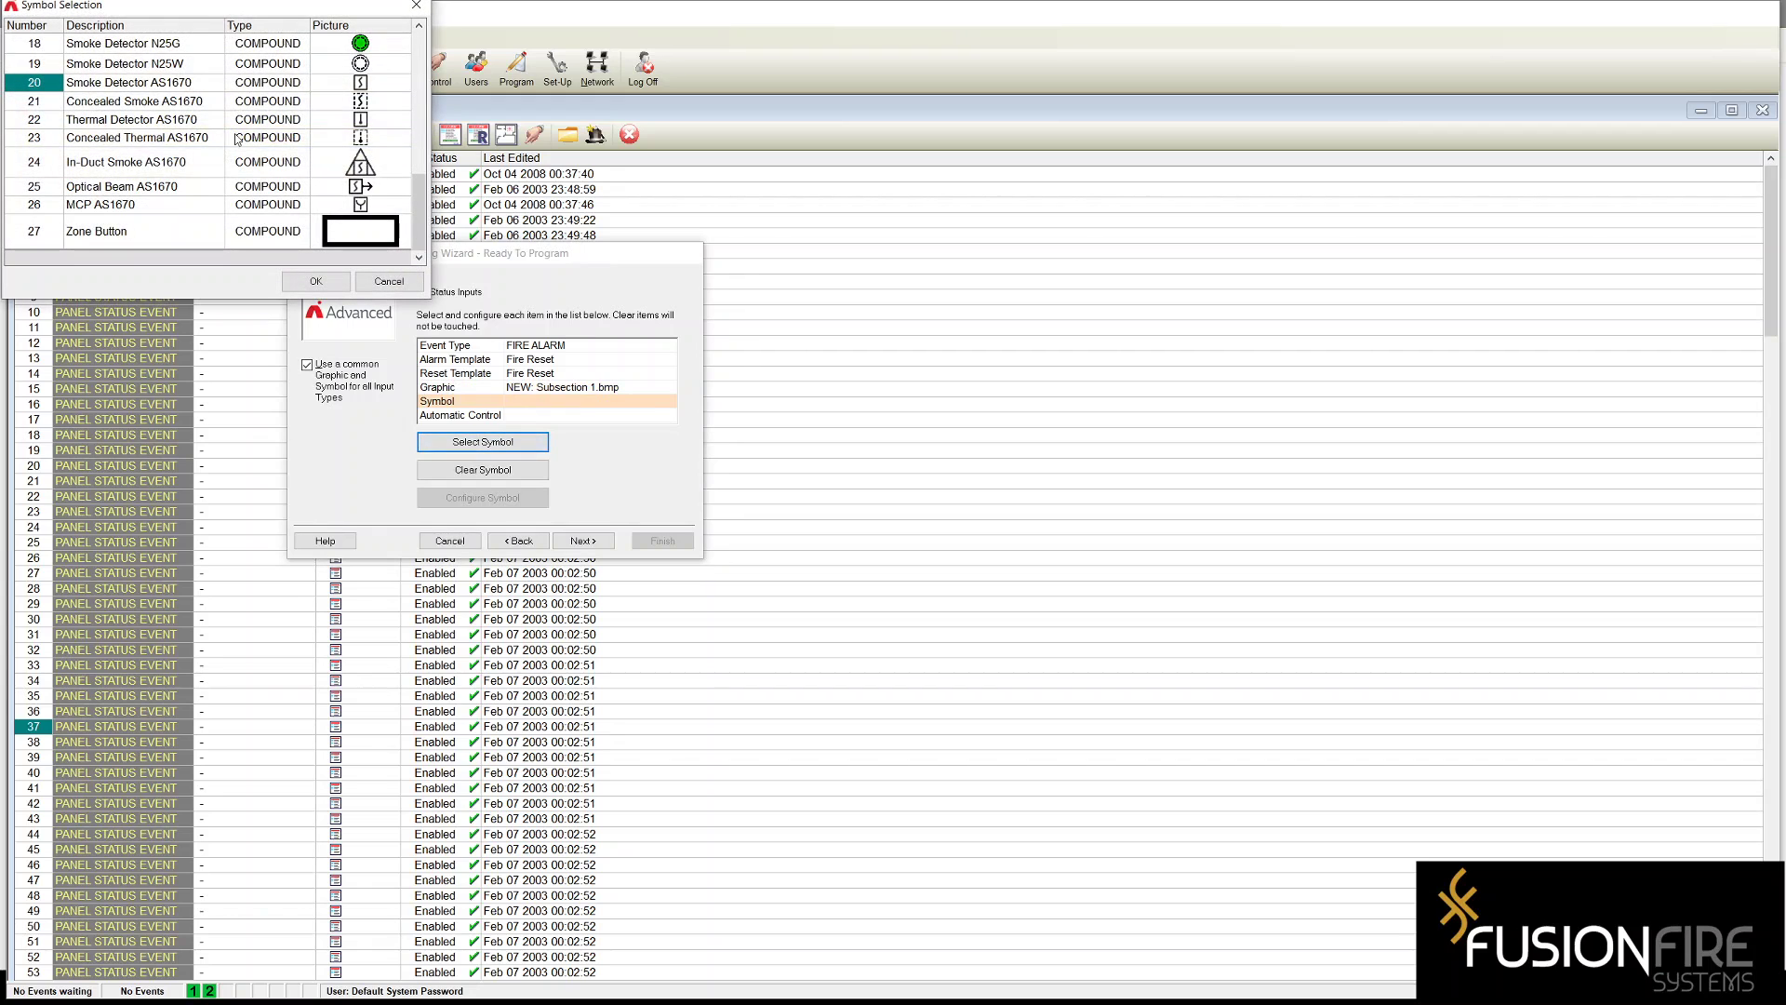
click(138, 206)
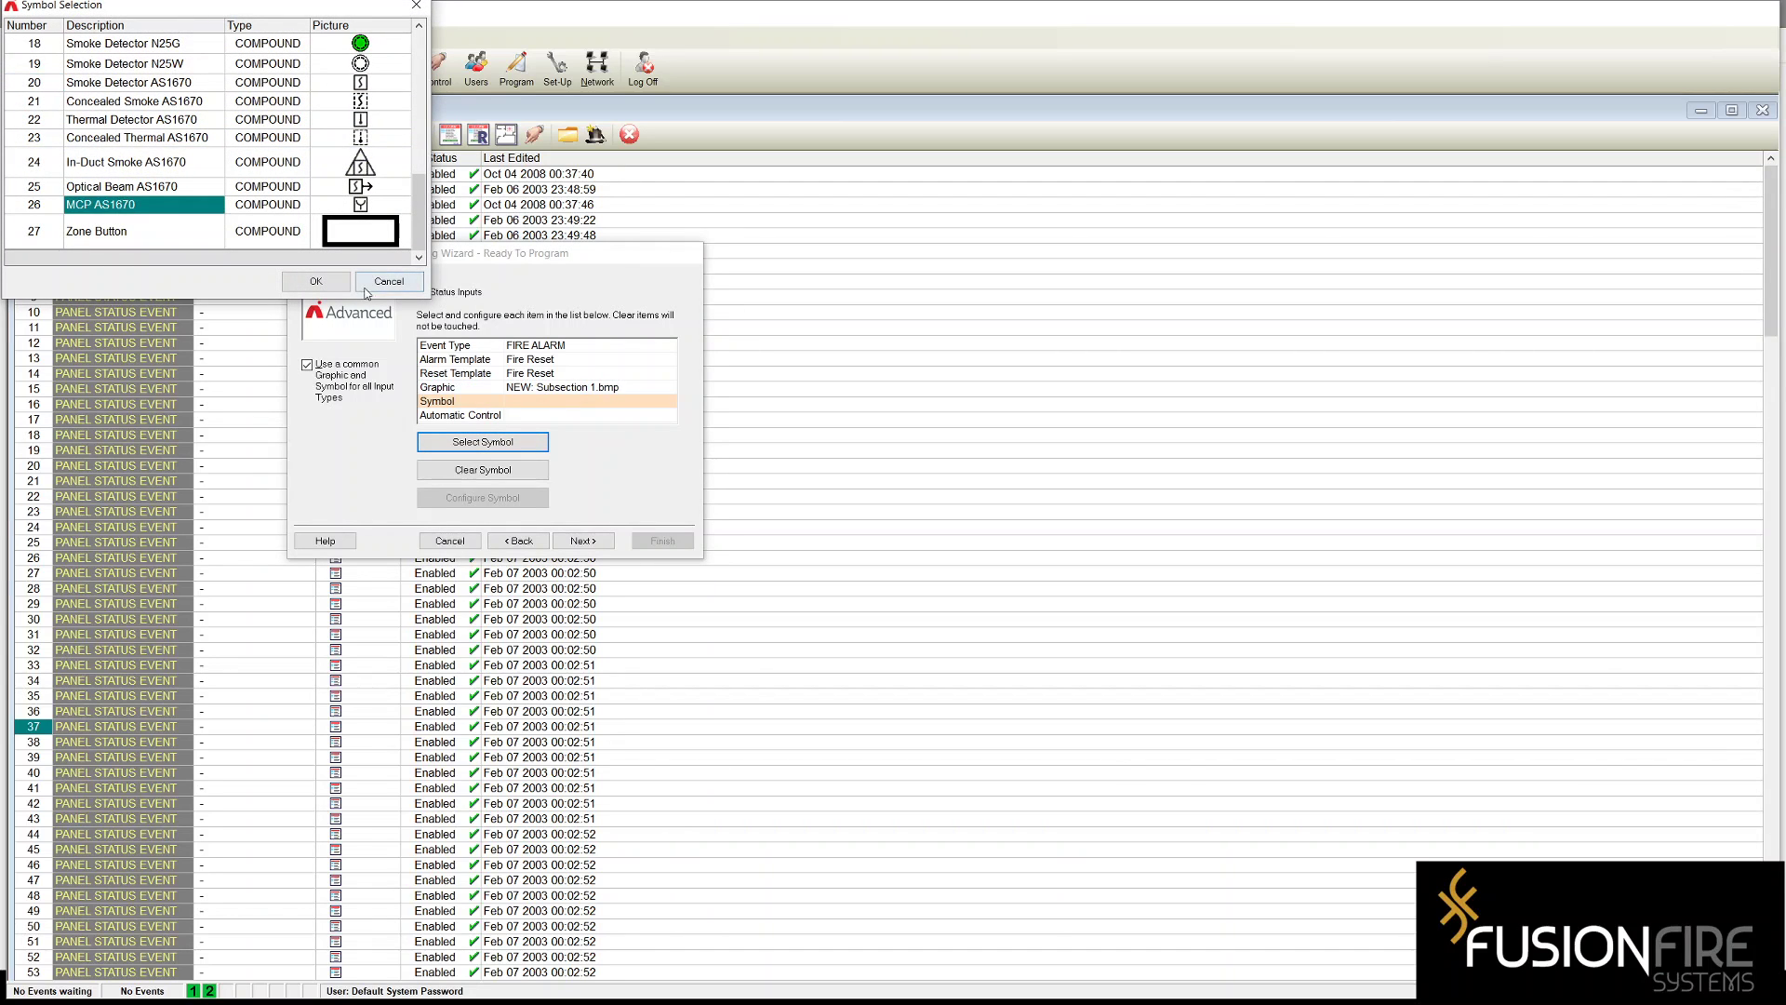
click(316, 281)
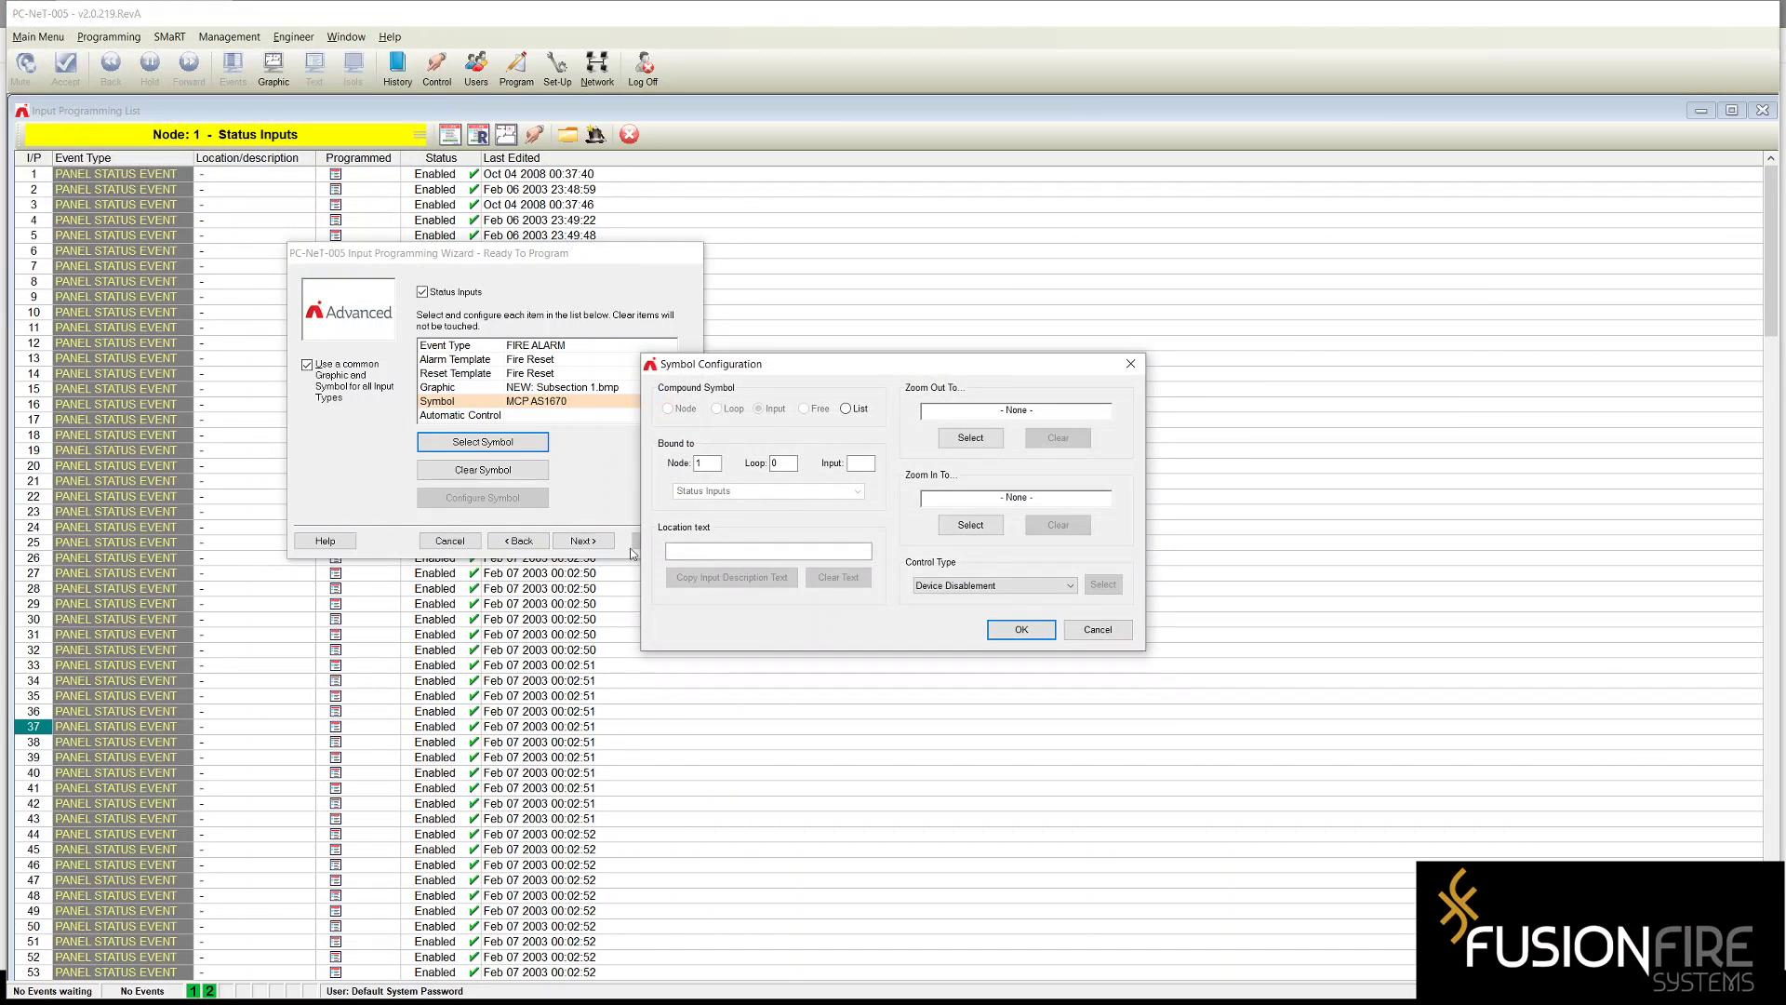
click(987, 588)
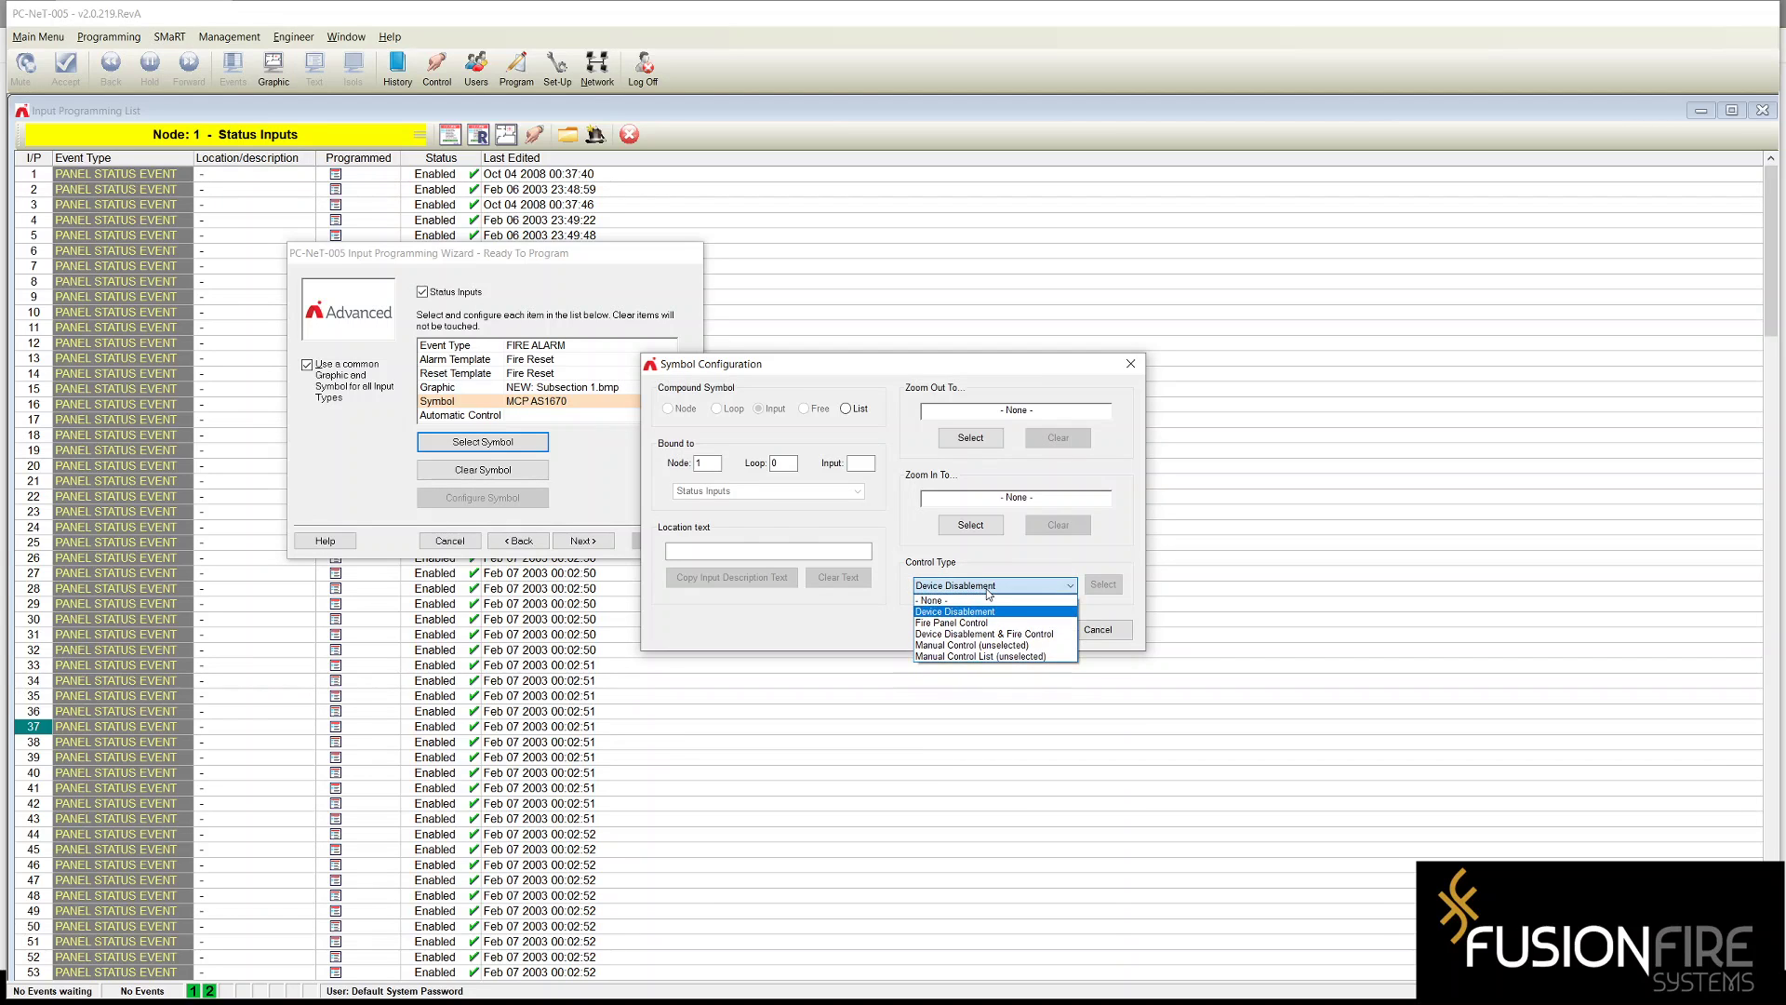
click(934, 601)
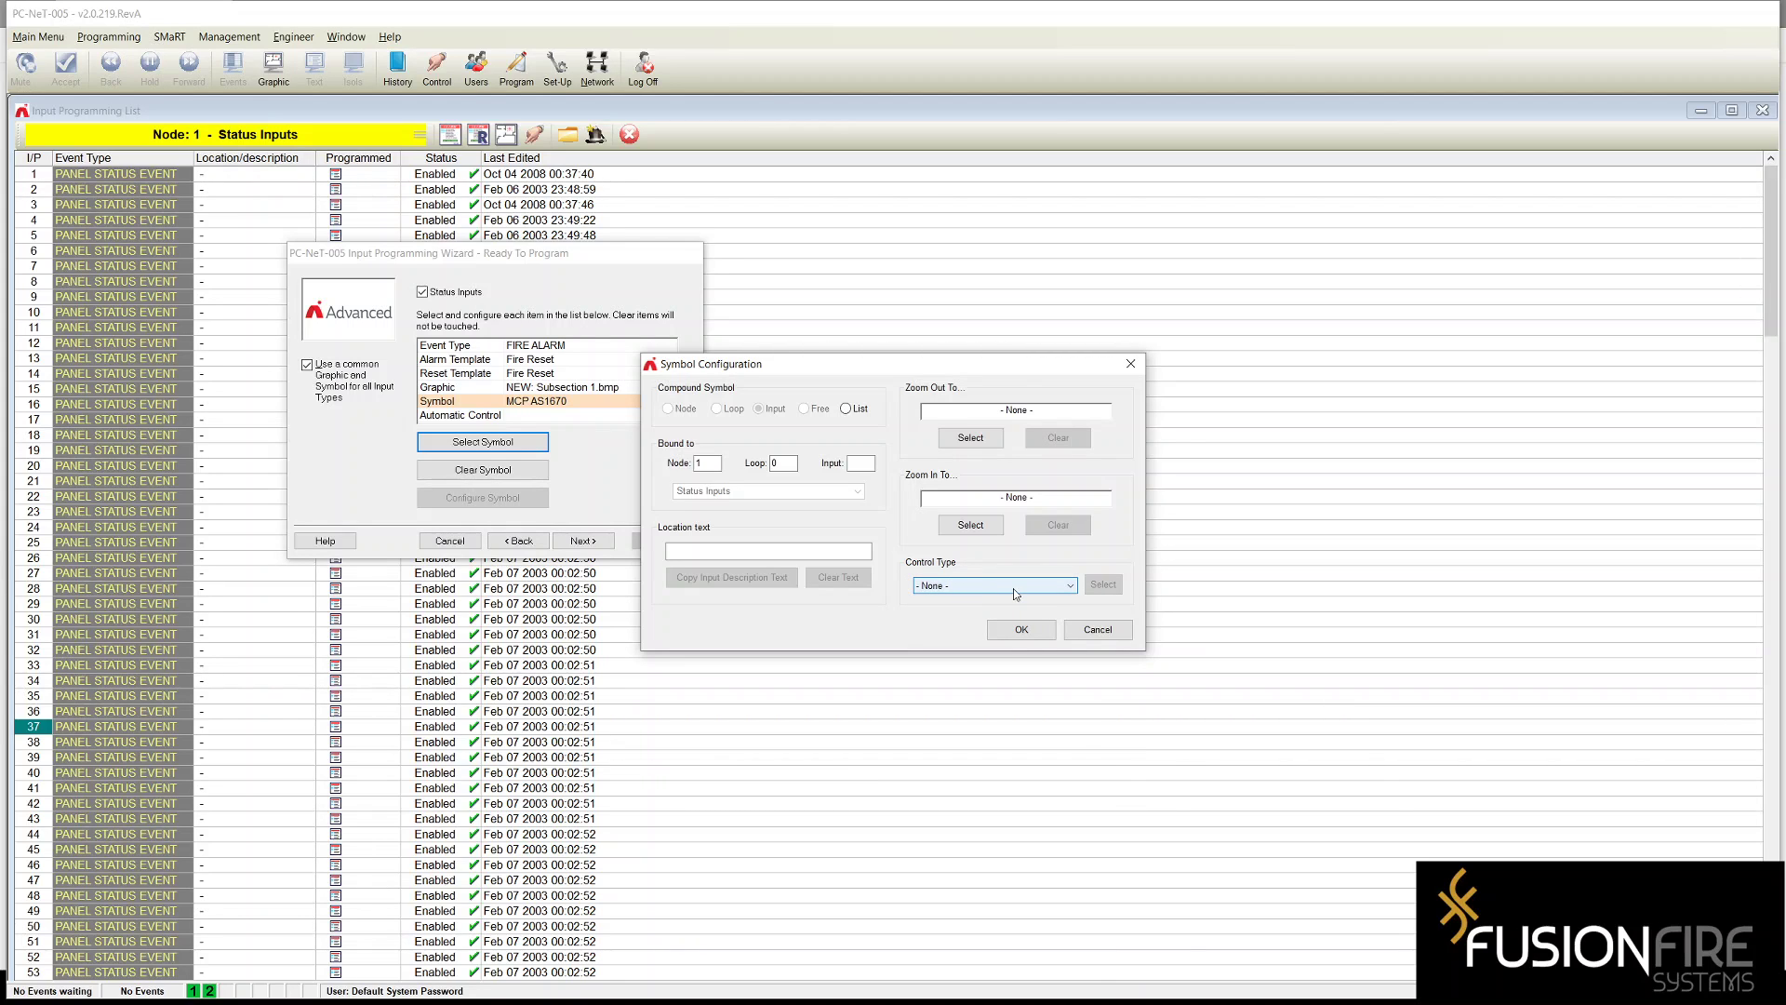
click(1010, 638)
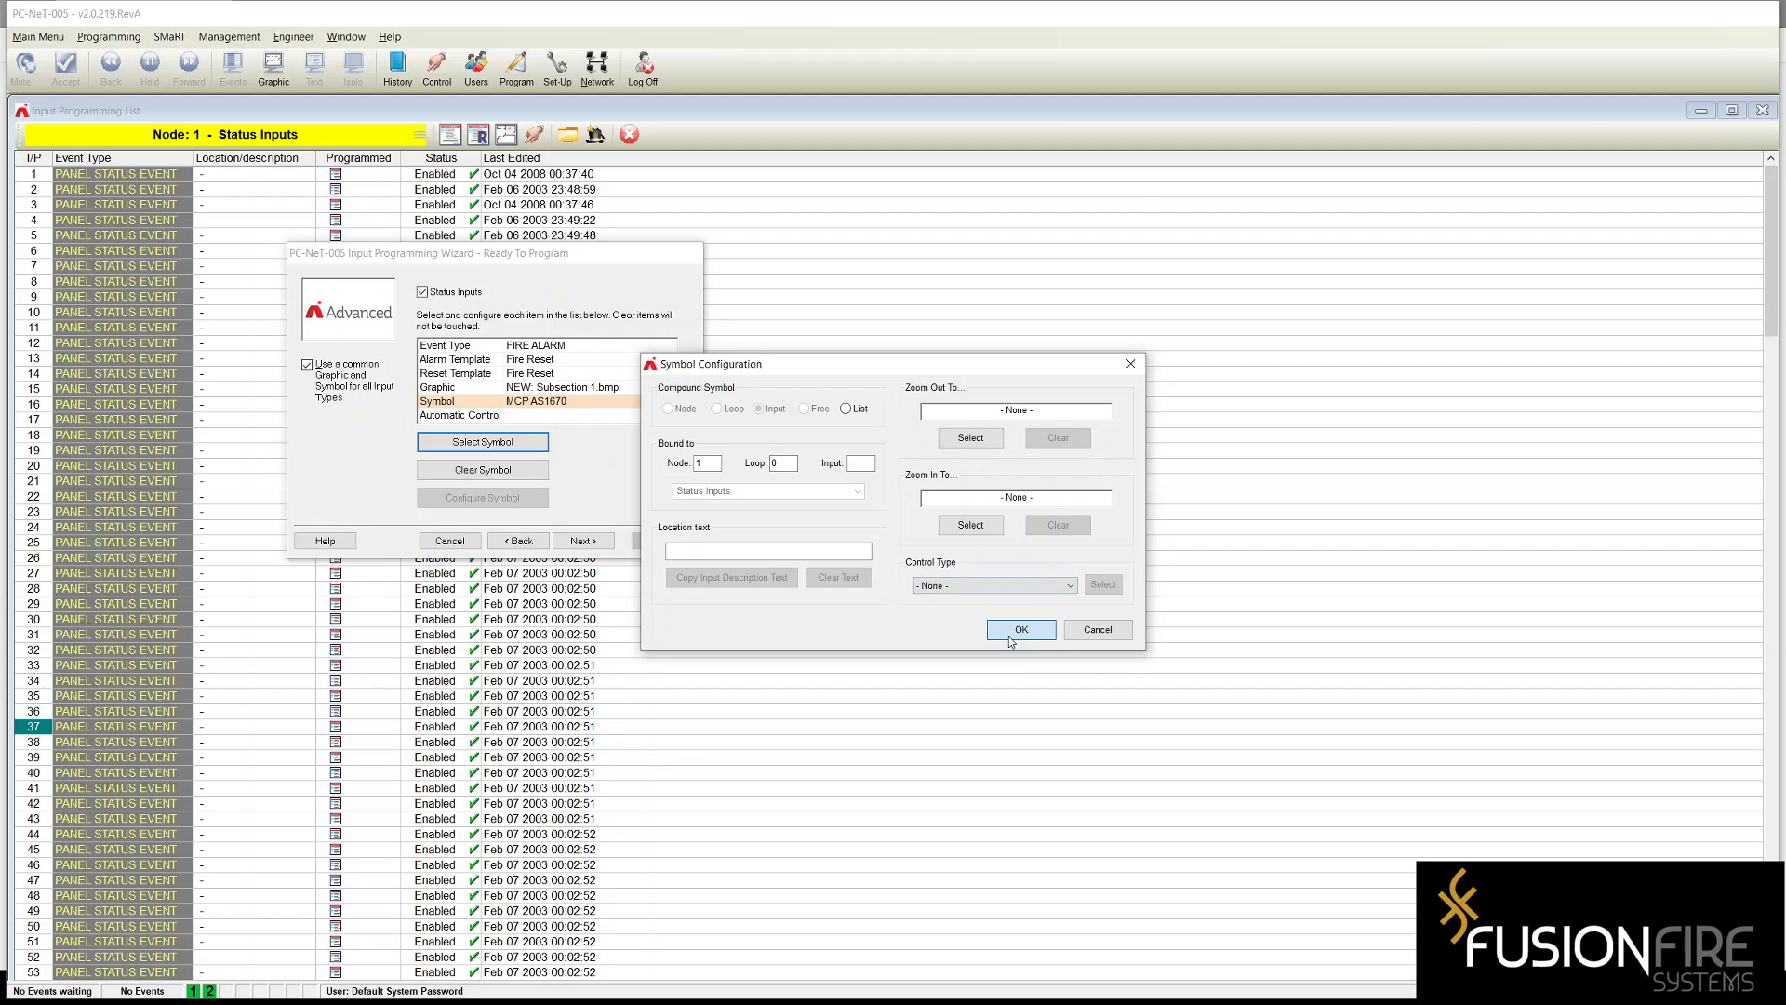
click(577, 541)
click(662, 541)
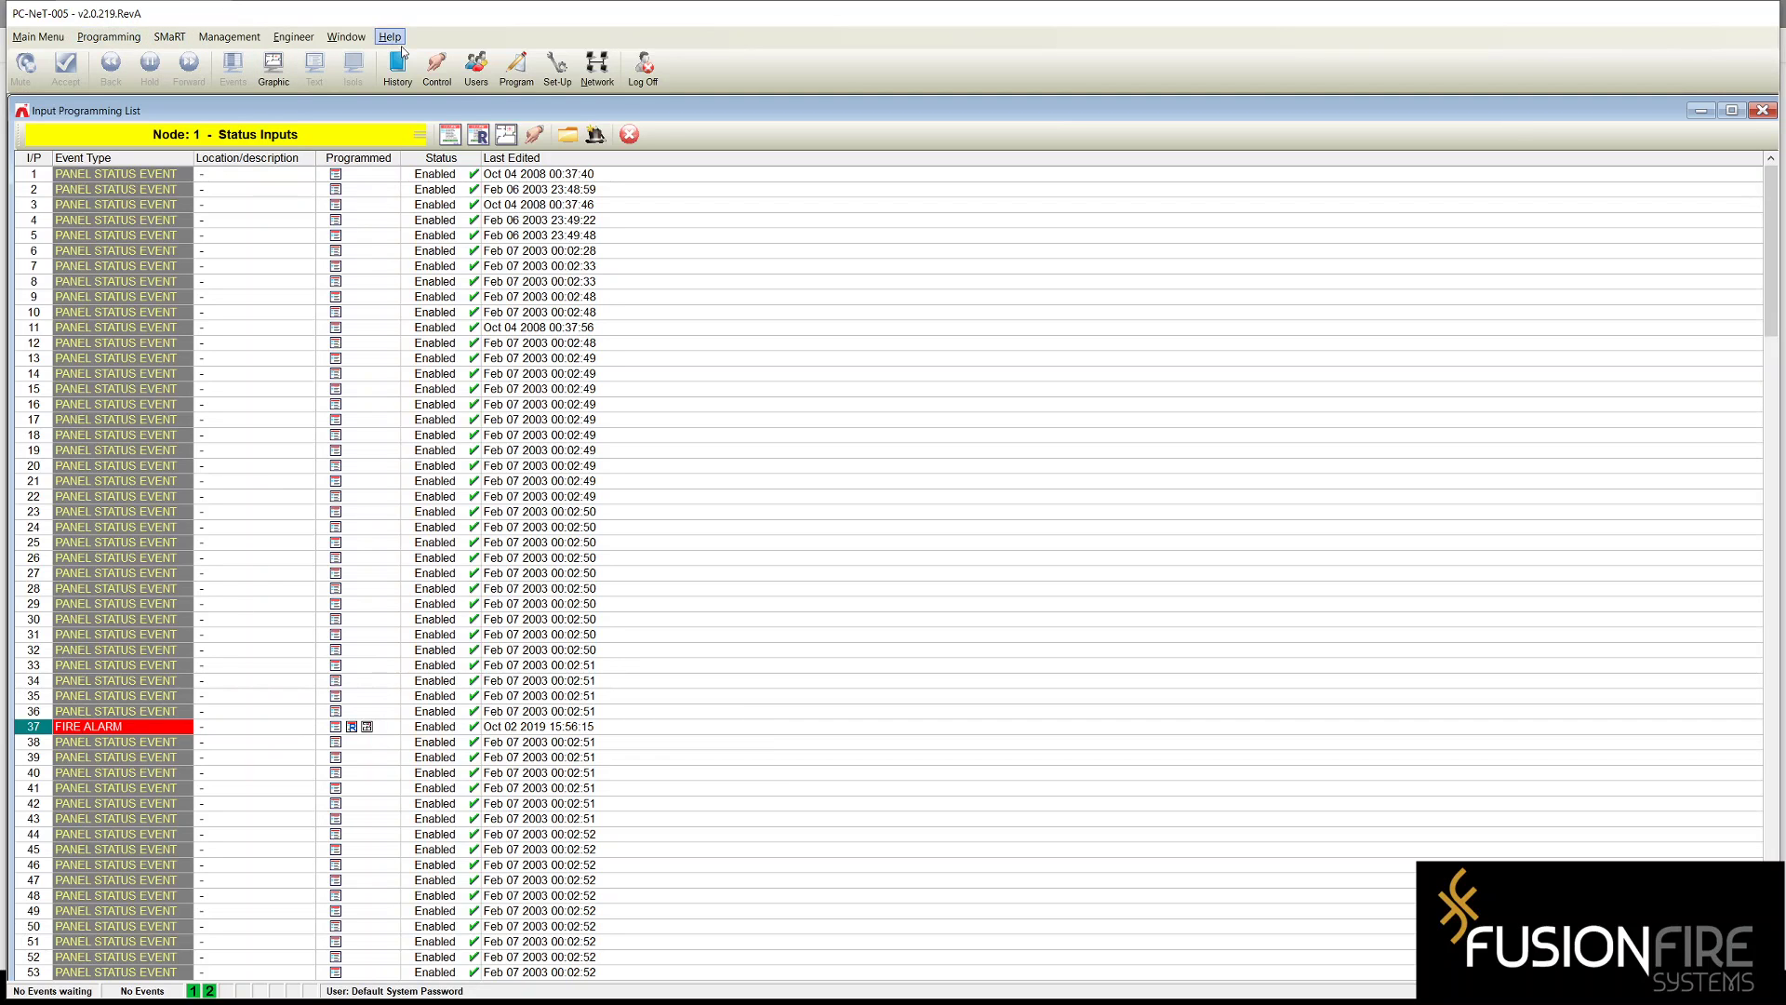
- View the Shopping Mall Level 1 graphic and open its red Zone 1 page to check where the MCP symbol sits
click(275, 65)
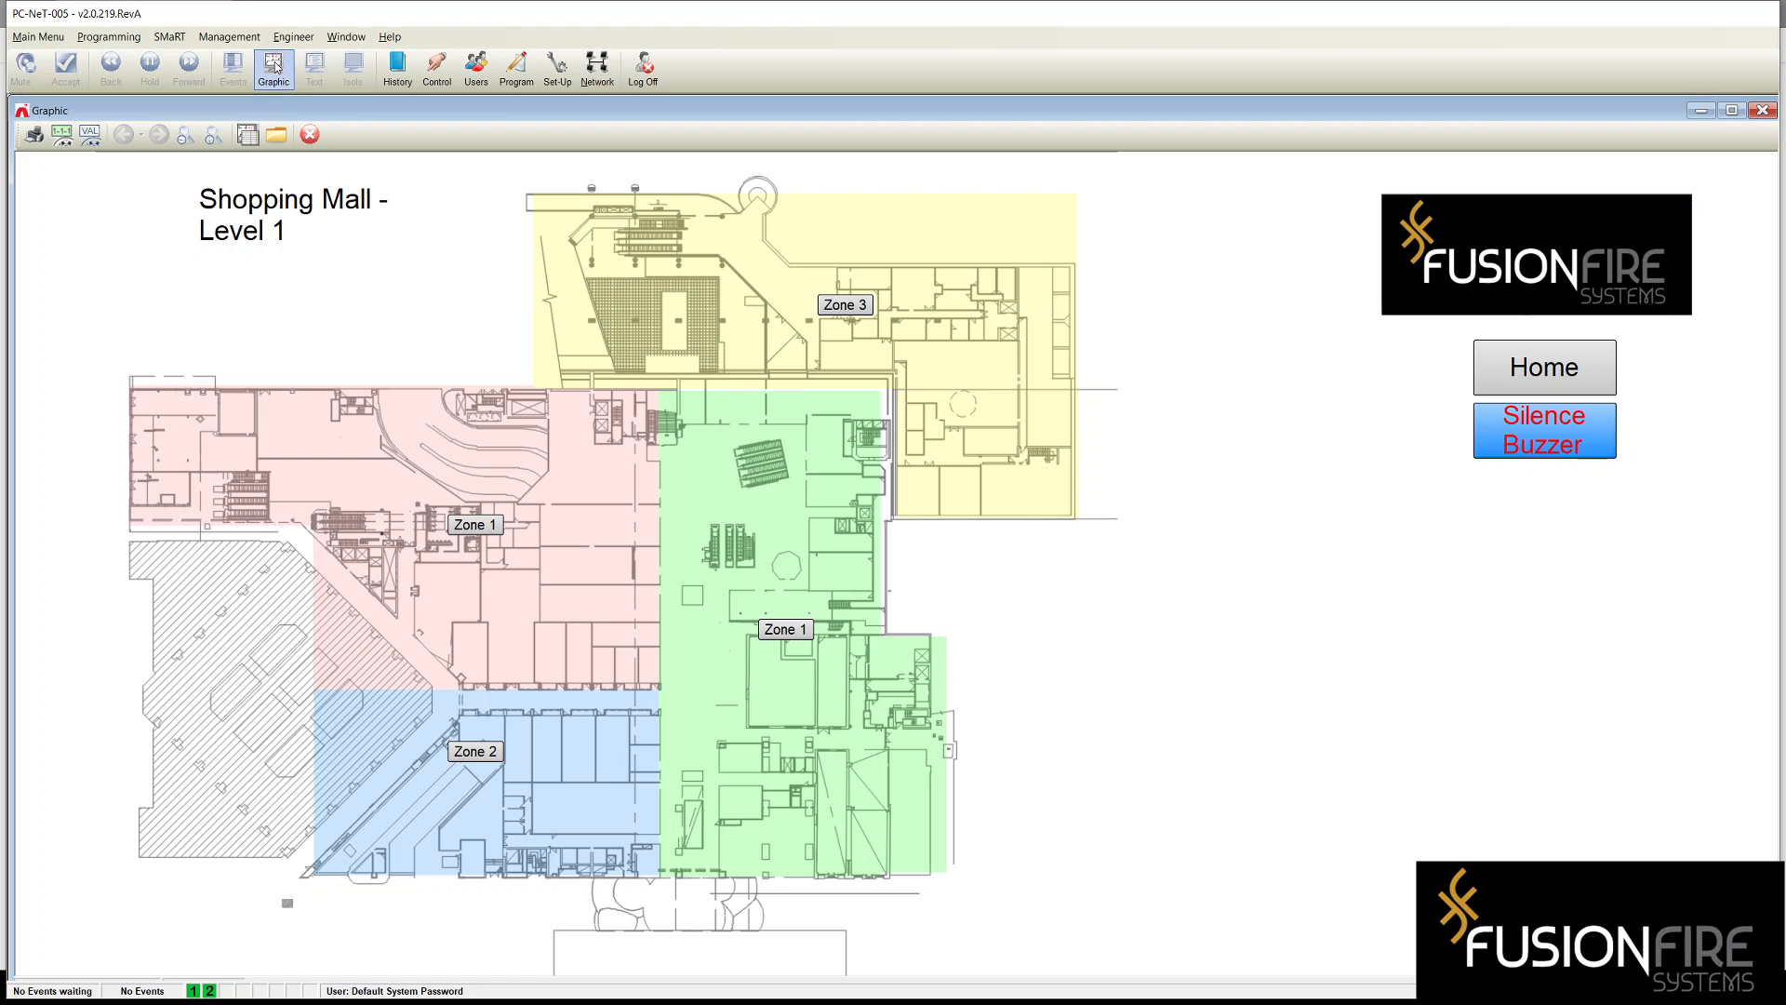
click(275, 67)
click(477, 525)
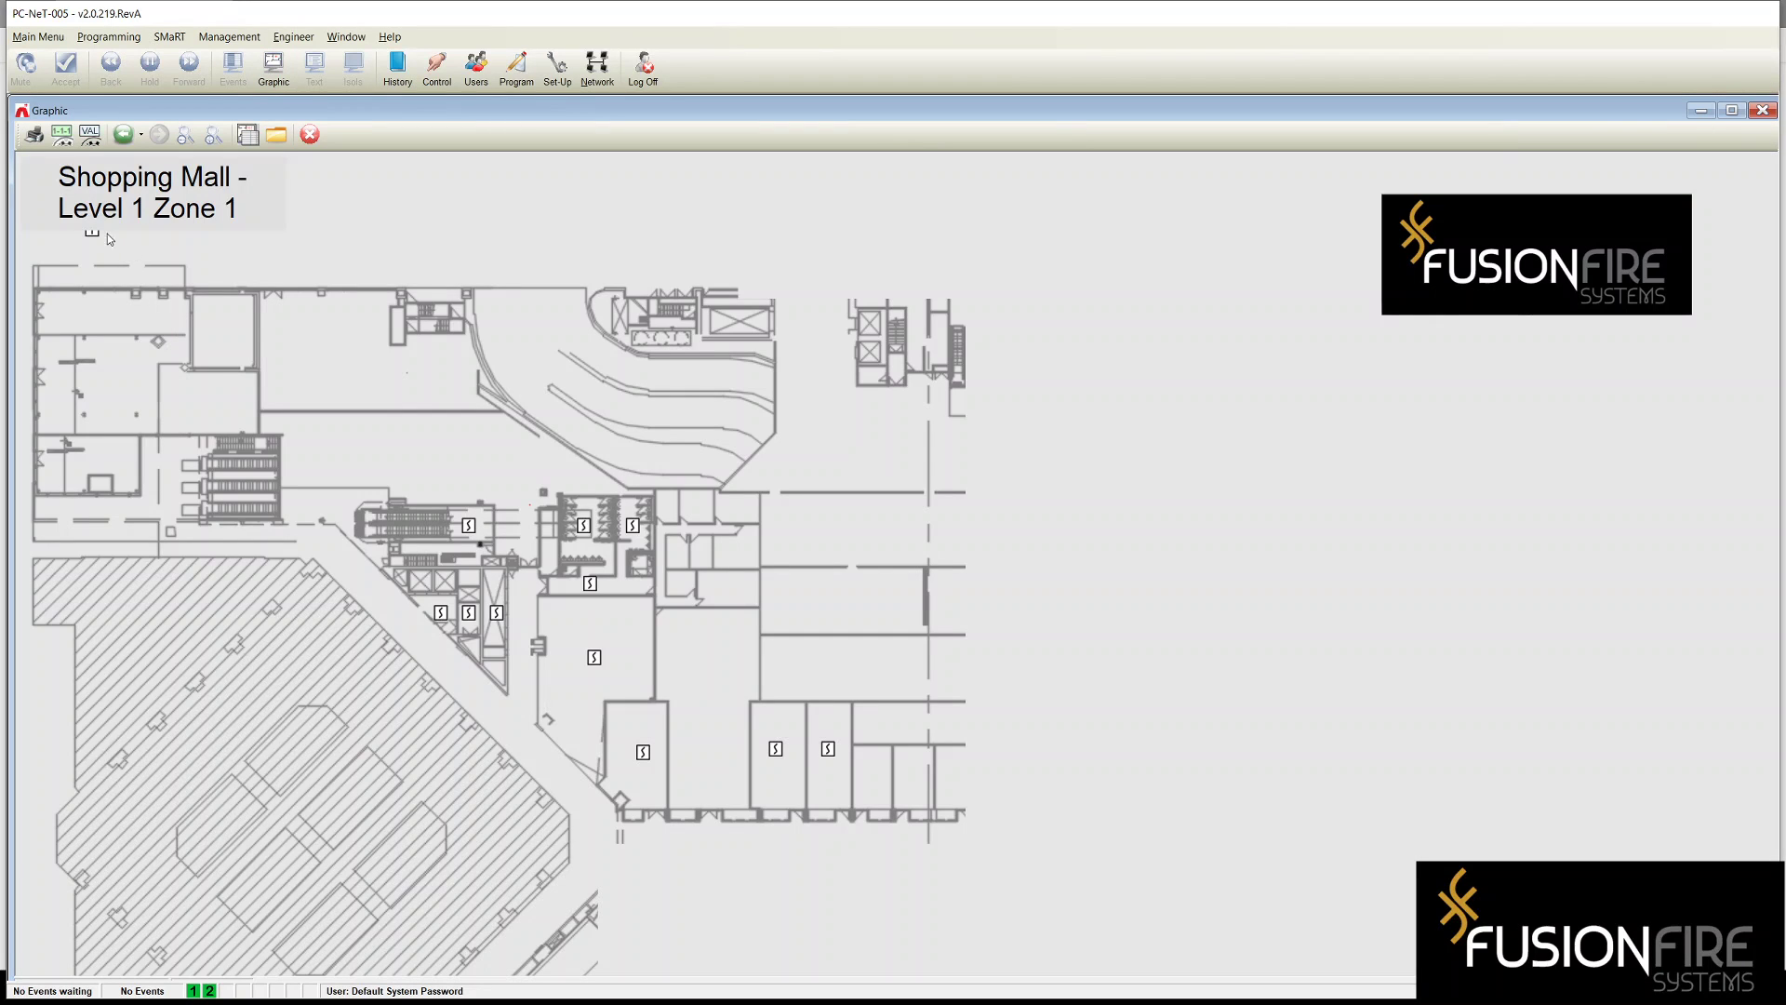
mouse_move(91, 237)
- Configure the symbols of "NEW: Subsection 1.bmp", move the MCP symbol beside the separate lift core east of the curved ramps, and save
click(517, 66)
click(109, 37)
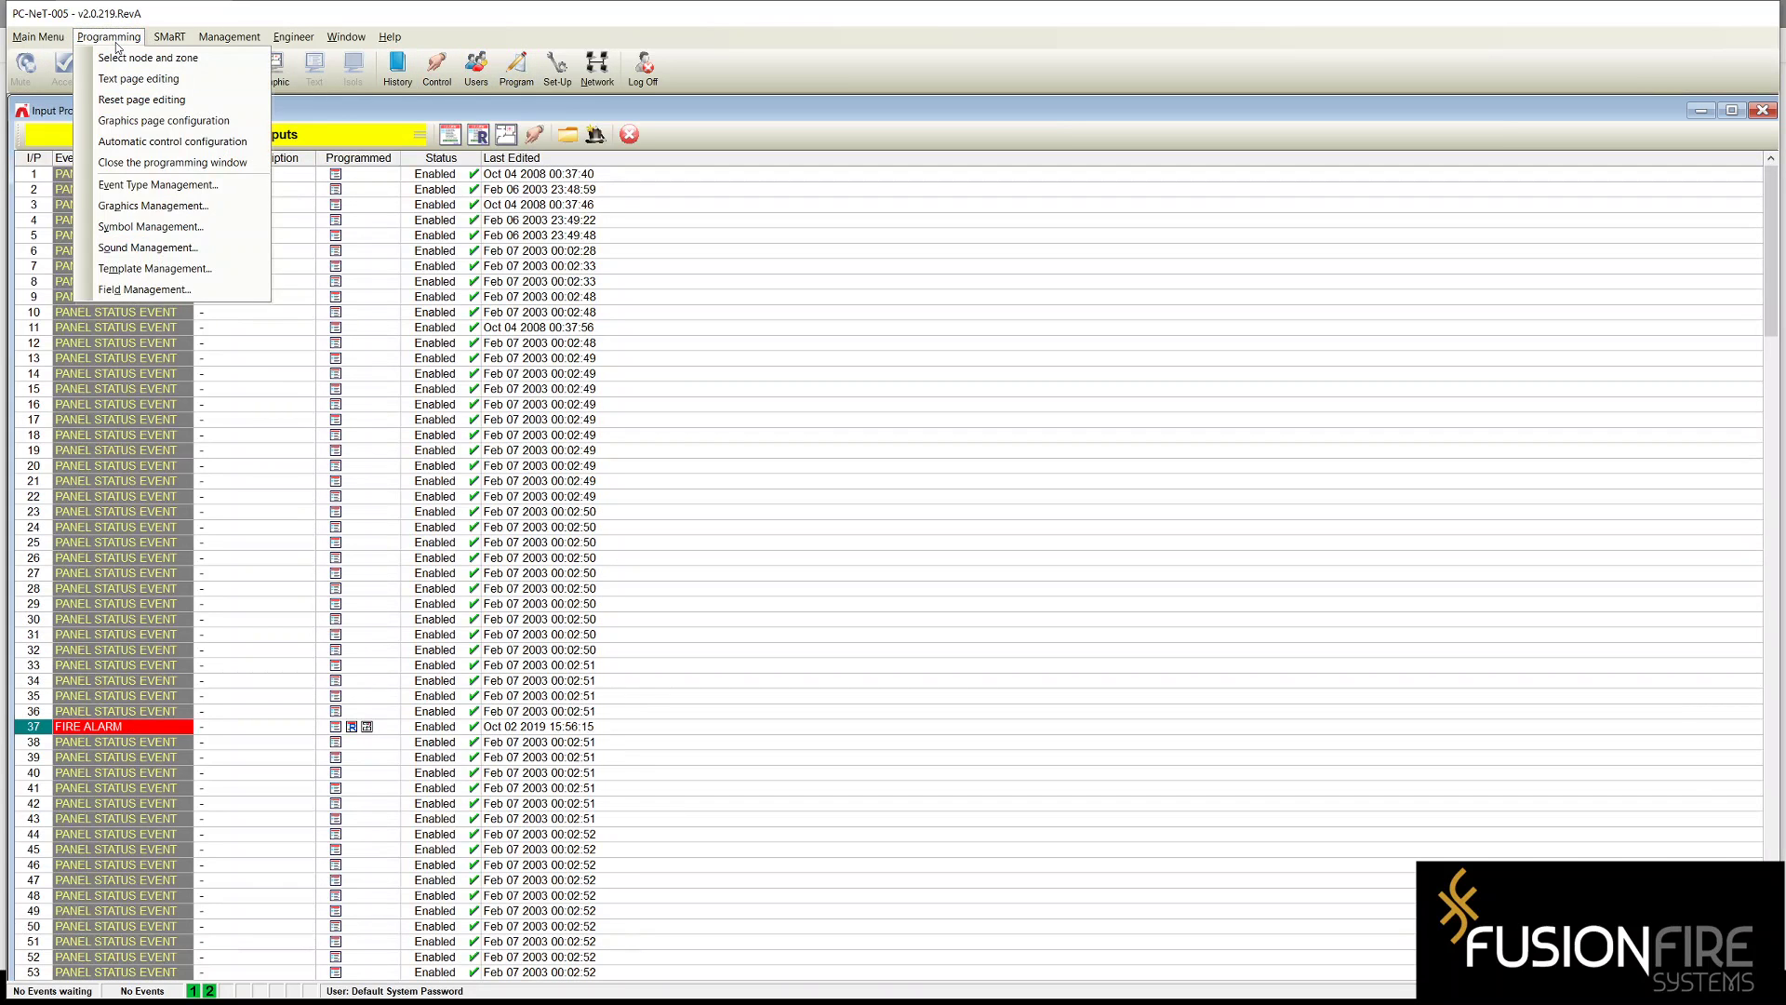
click(145, 207)
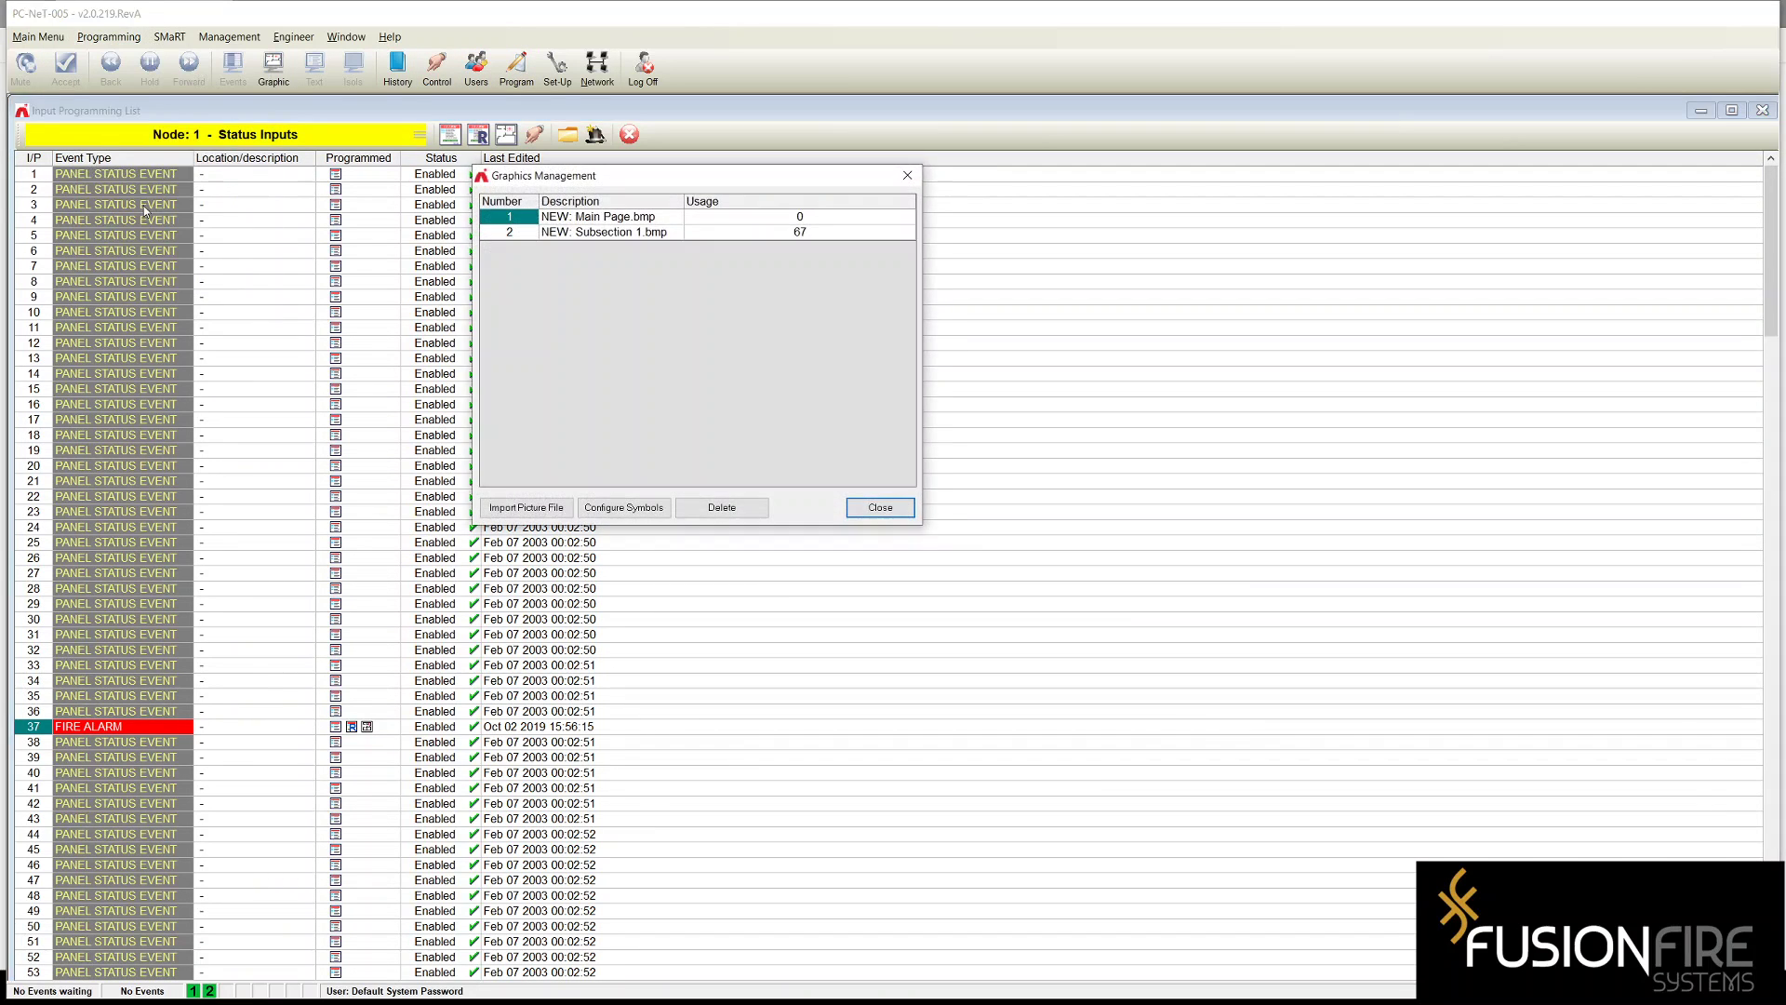
click(551, 232)
click(598, 509)
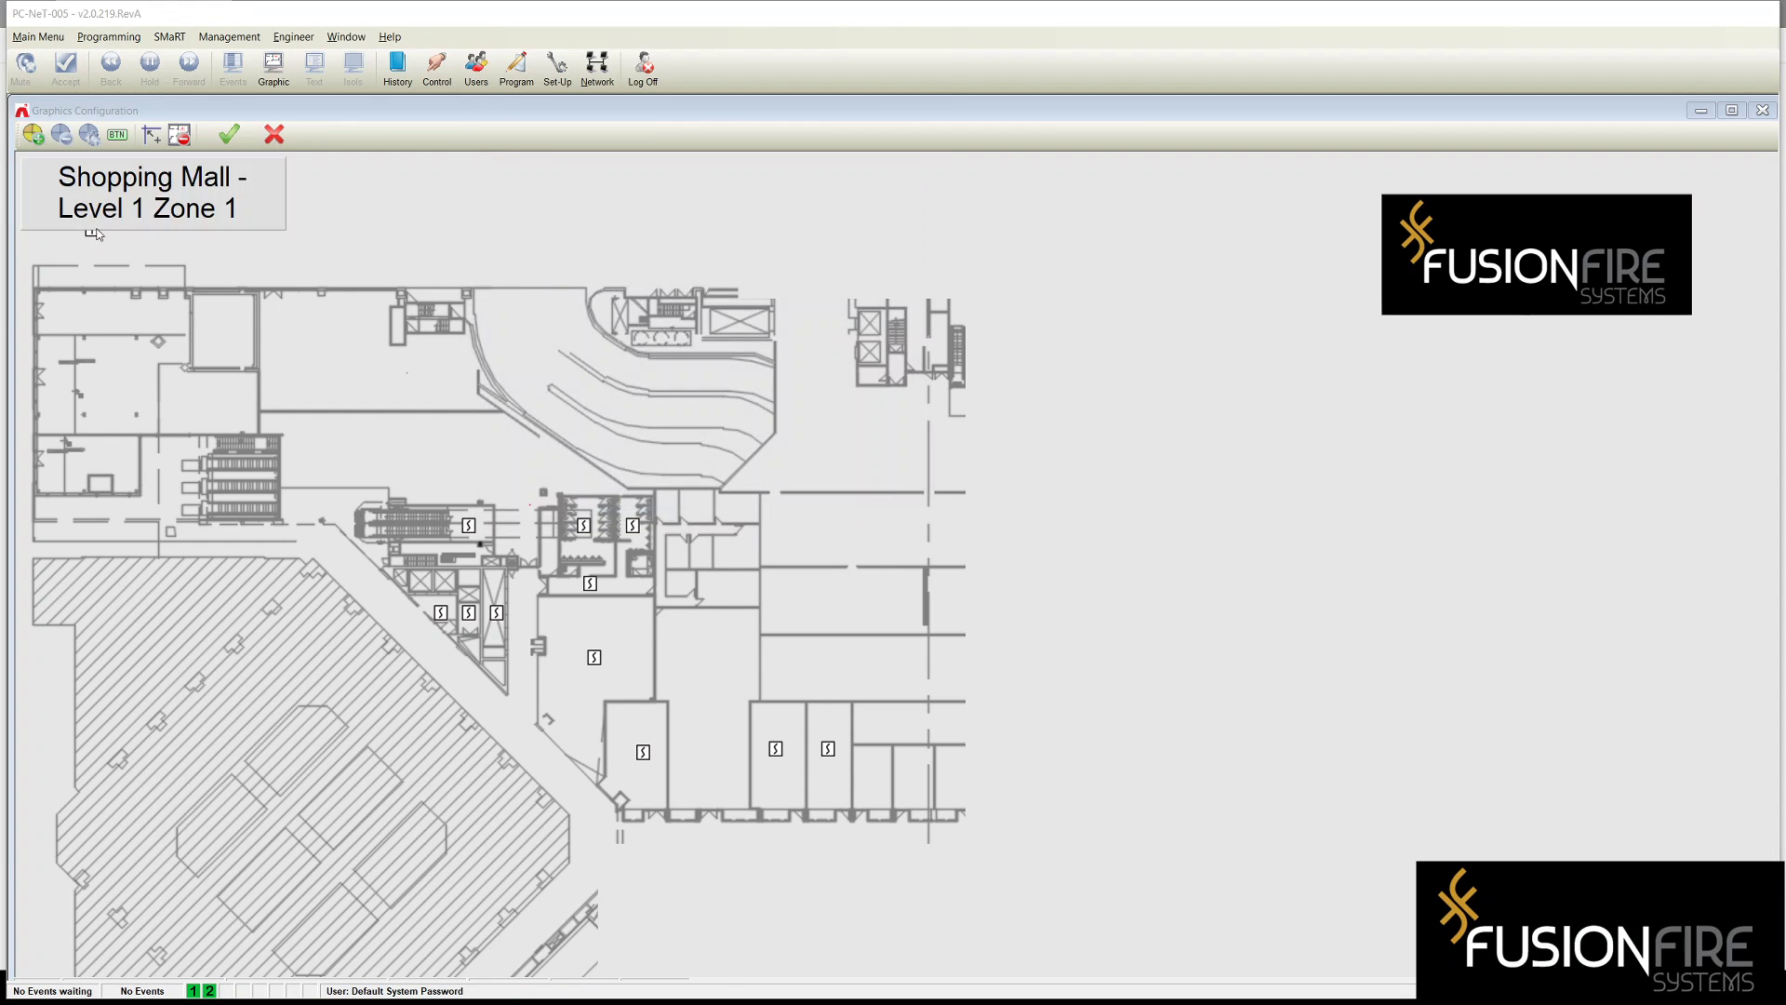
drag(164, 315, 849, 330)
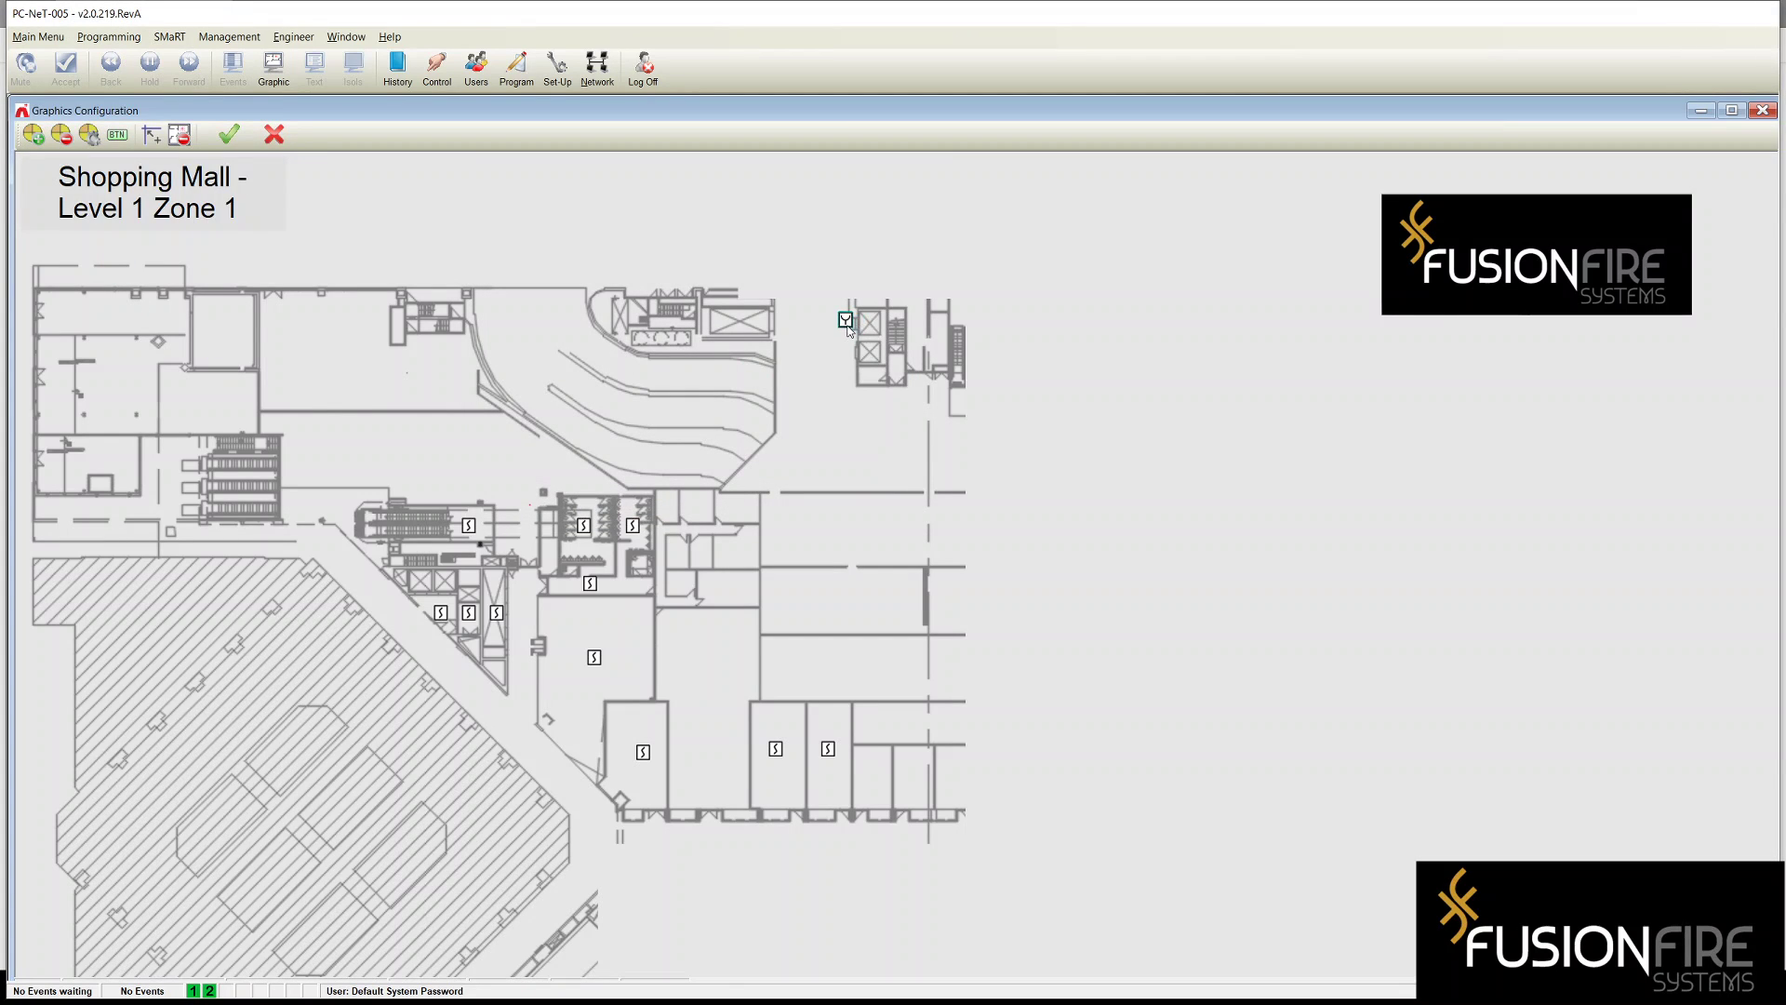
click(229, 136)
- Close Graphics Management and recheck the Level 1 Zone 1 graphic page
click(284, 74)
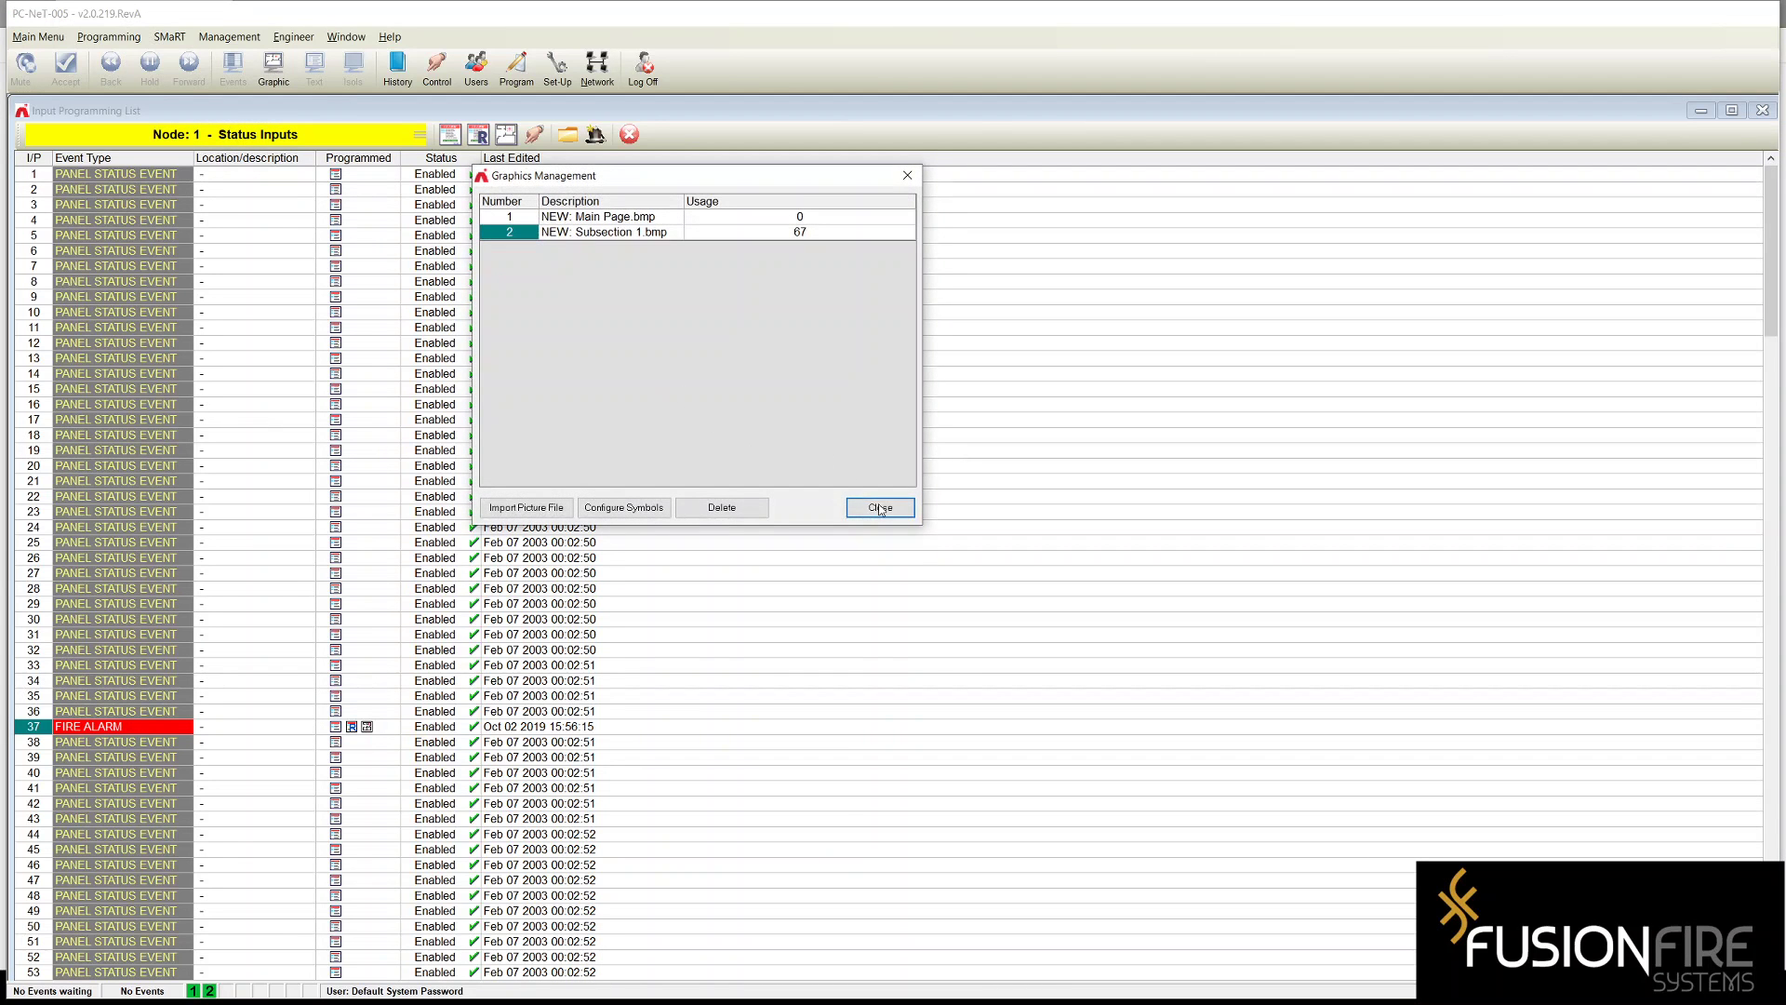
click(881, 509)
click(290, 76)
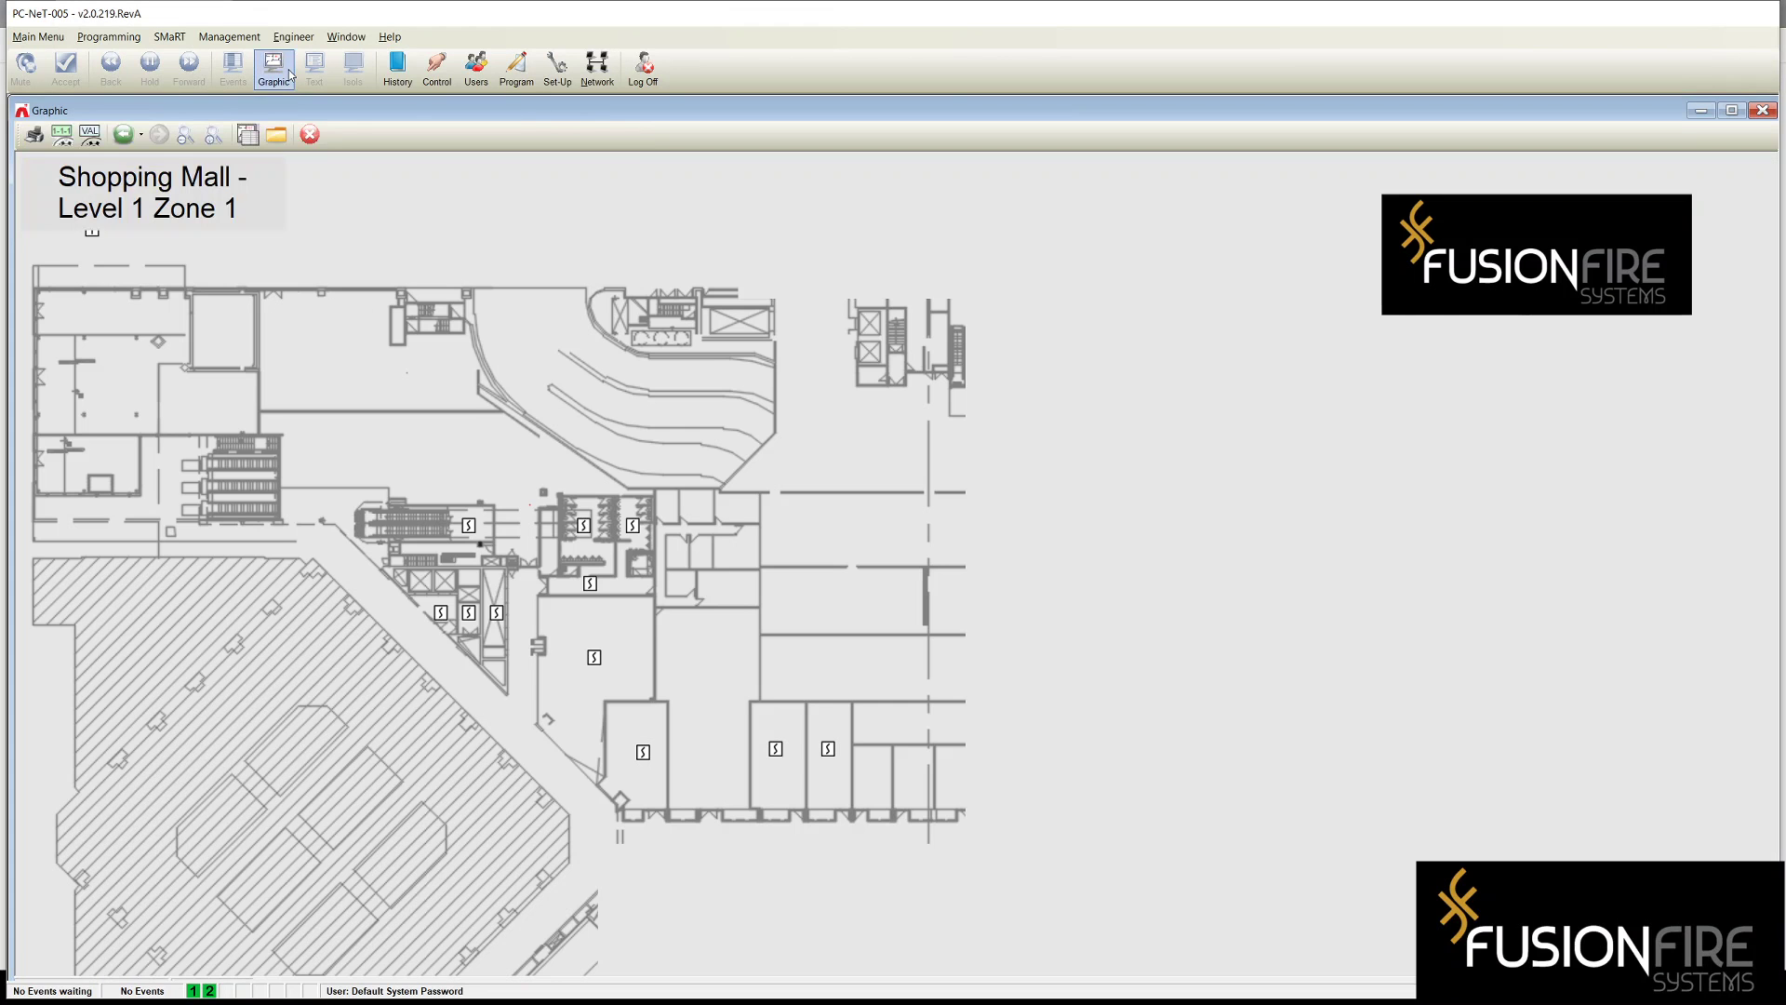
click(288, 77)
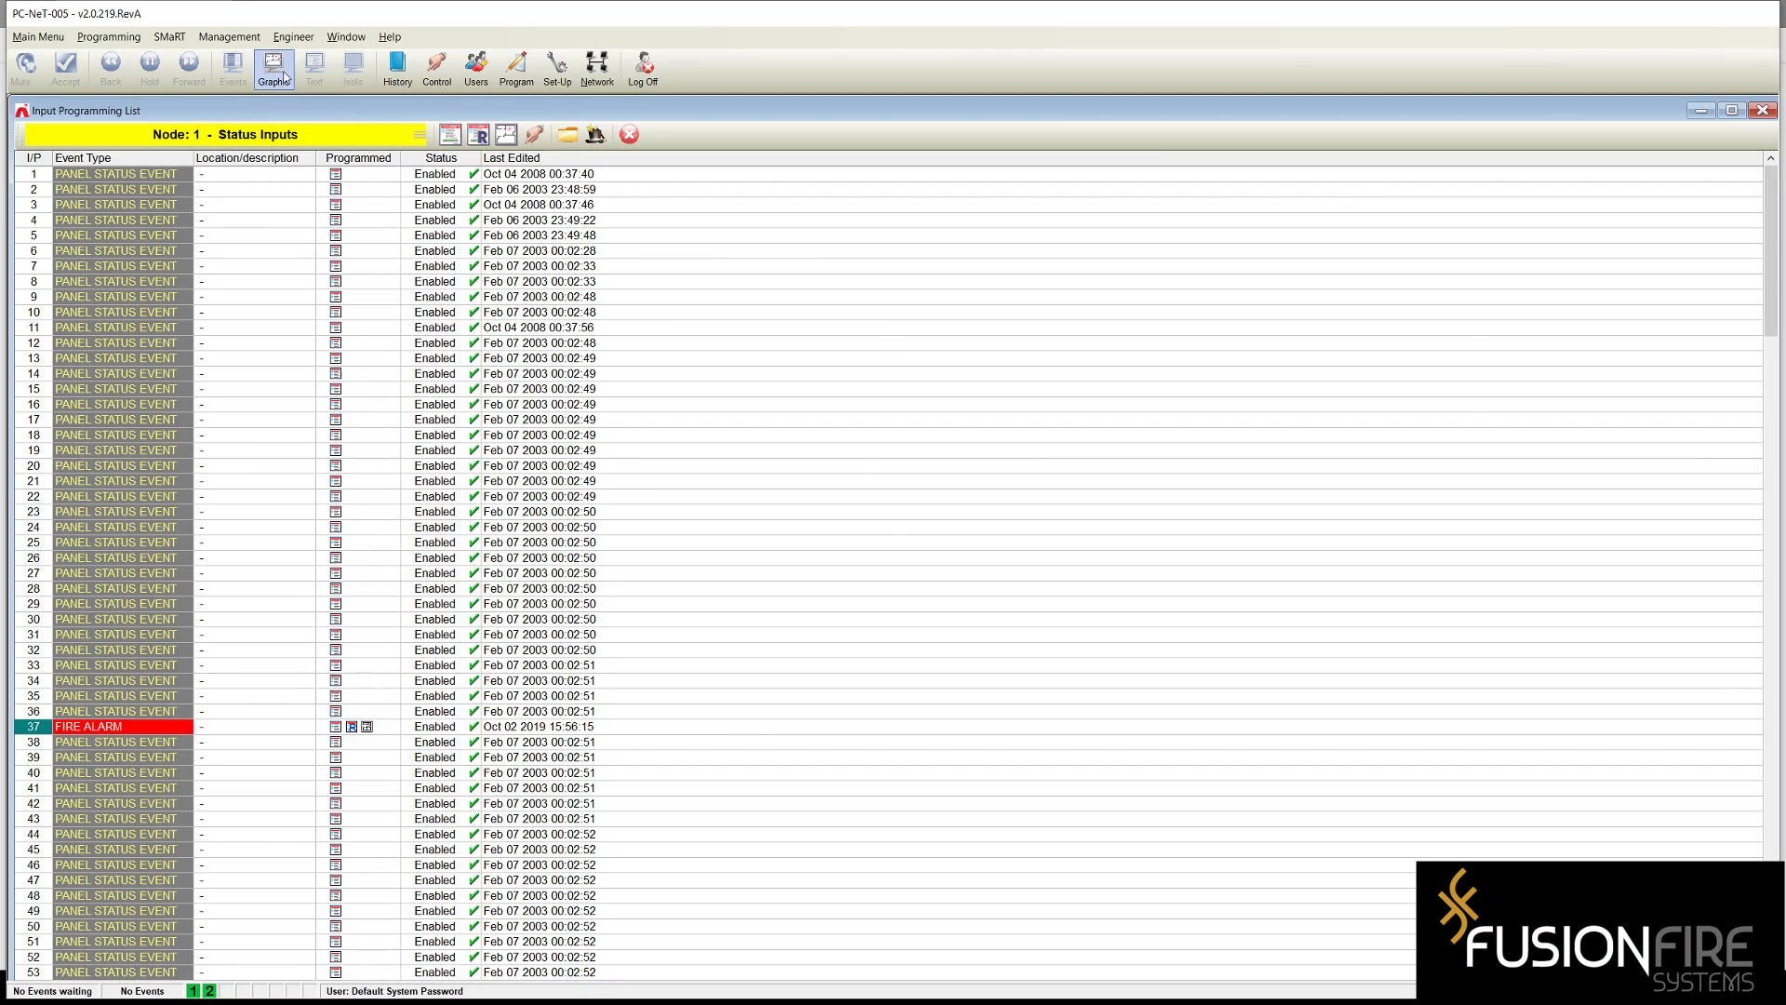
- Open the Level 1 Zone 1 graphic page, check the isolation options of the detector beside the central escalators, and dismiss them
click(284, 76)
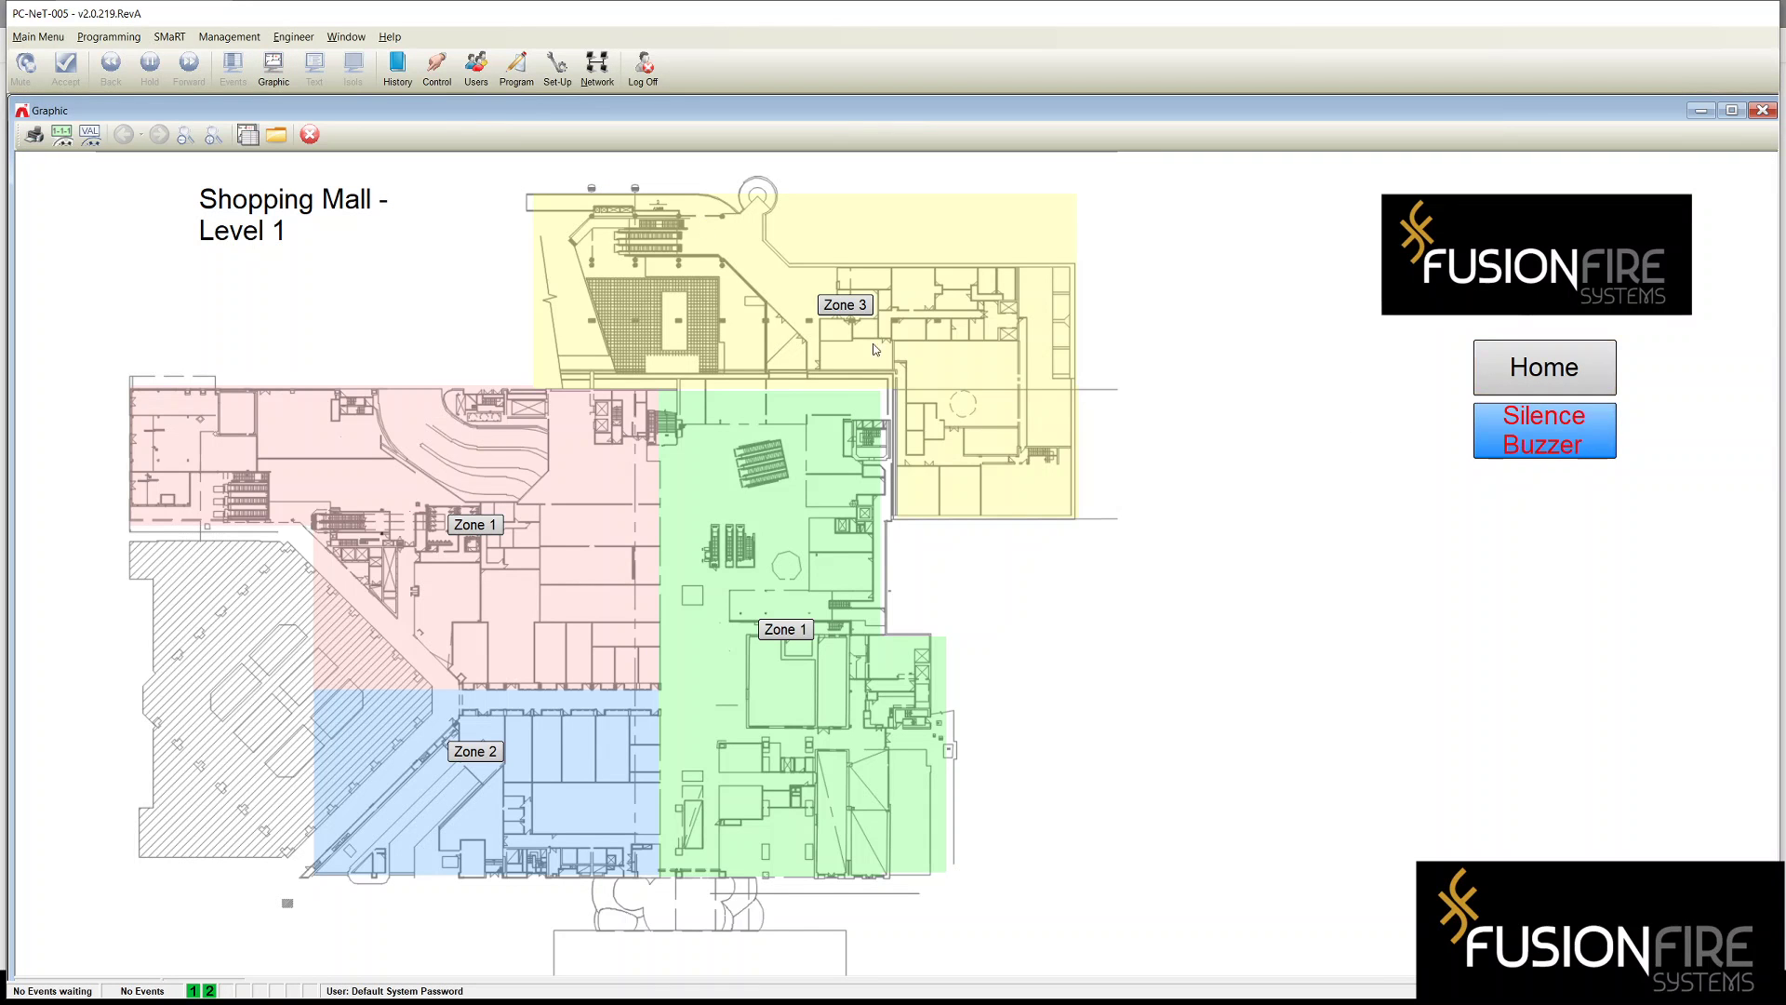
click(472, 524)
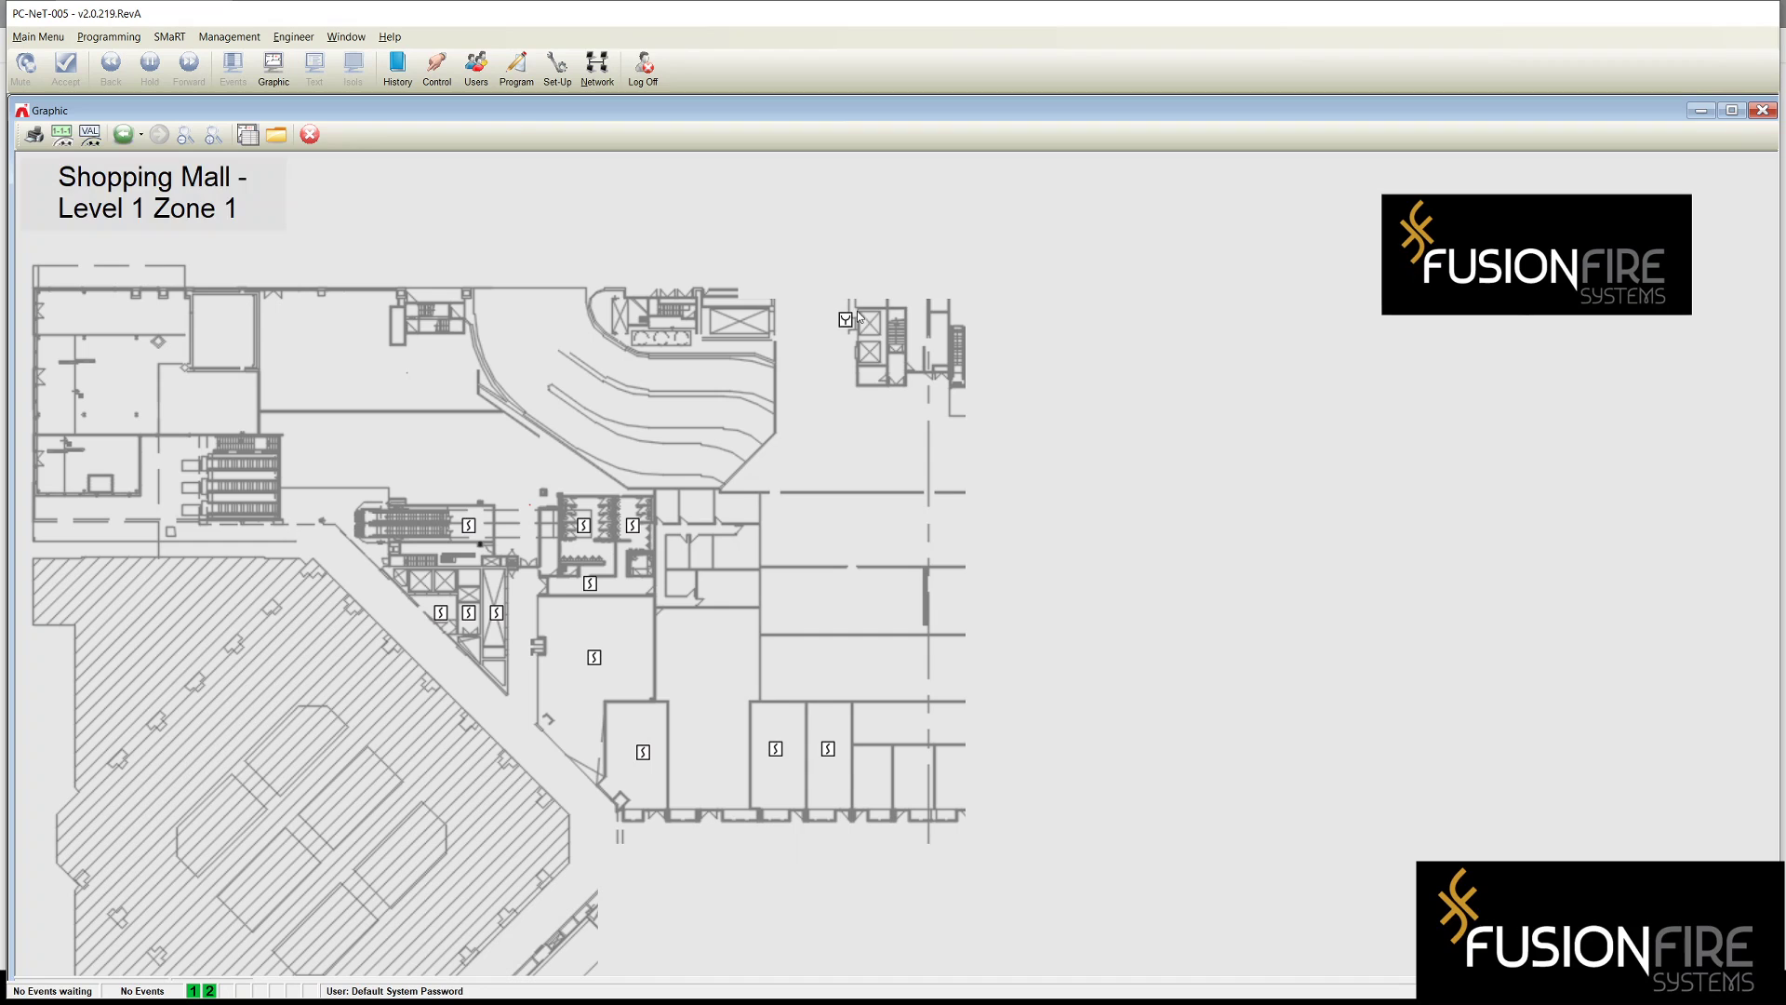
mouse_move(846, 321)
right_click(470, 528)
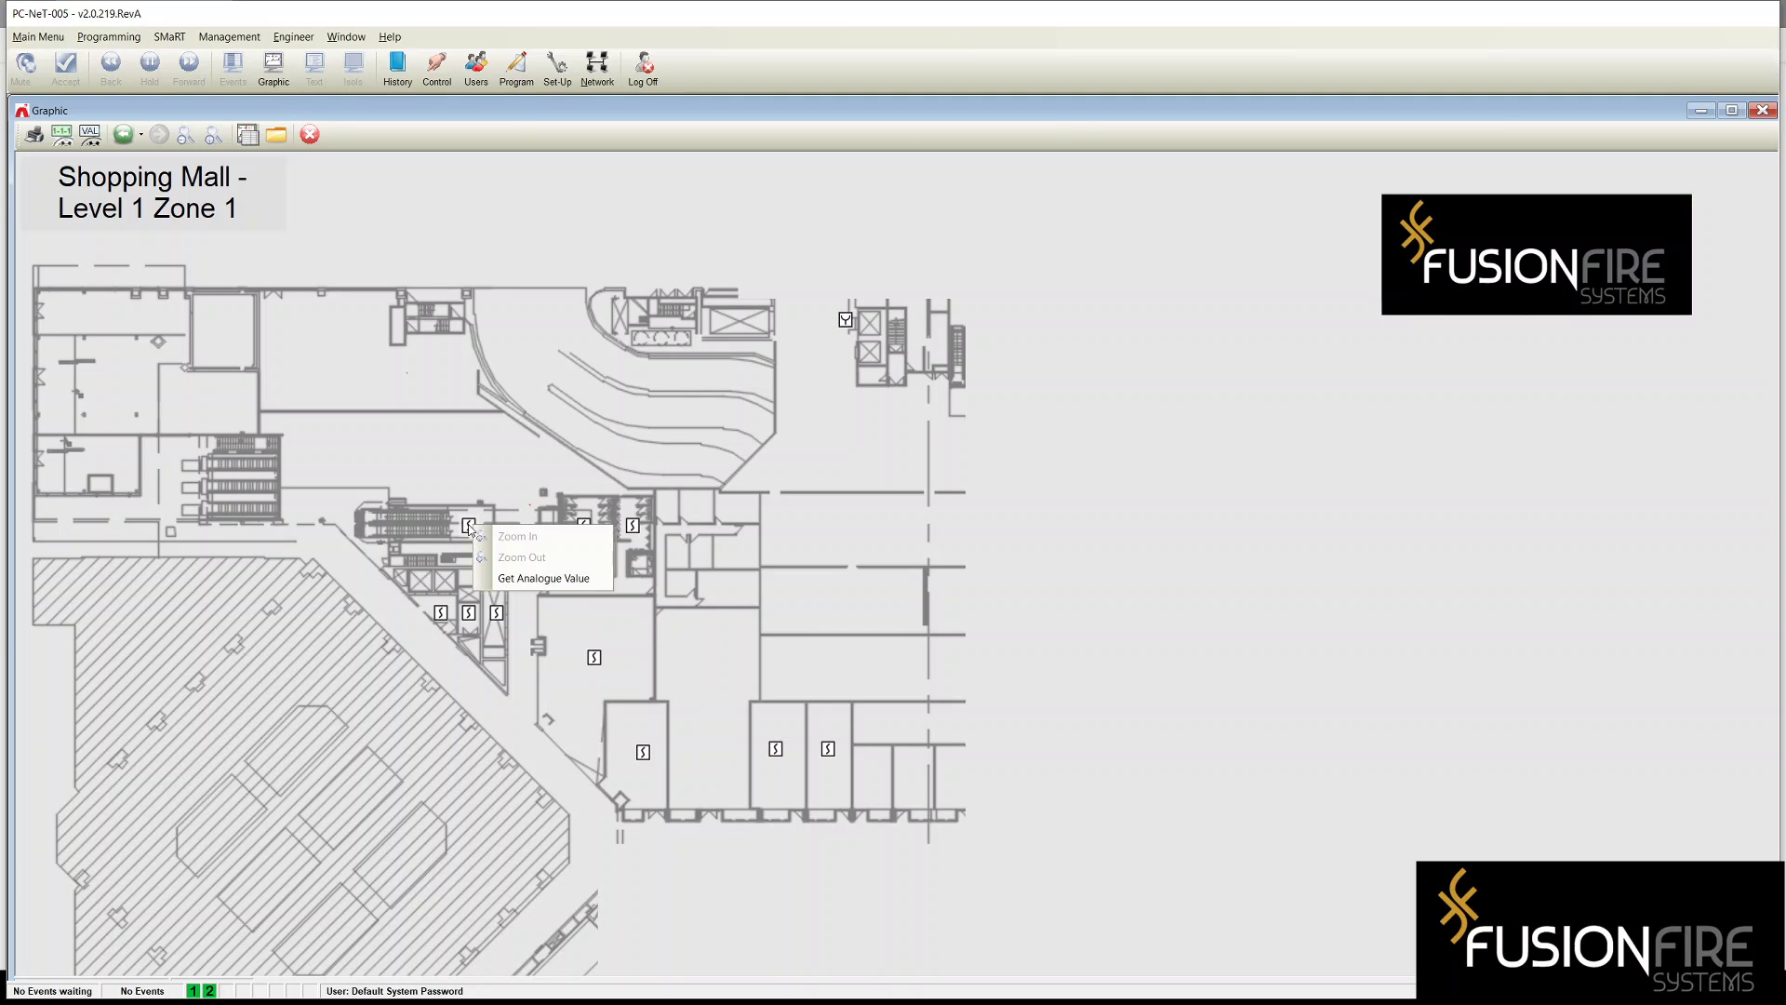
click(470, 507)
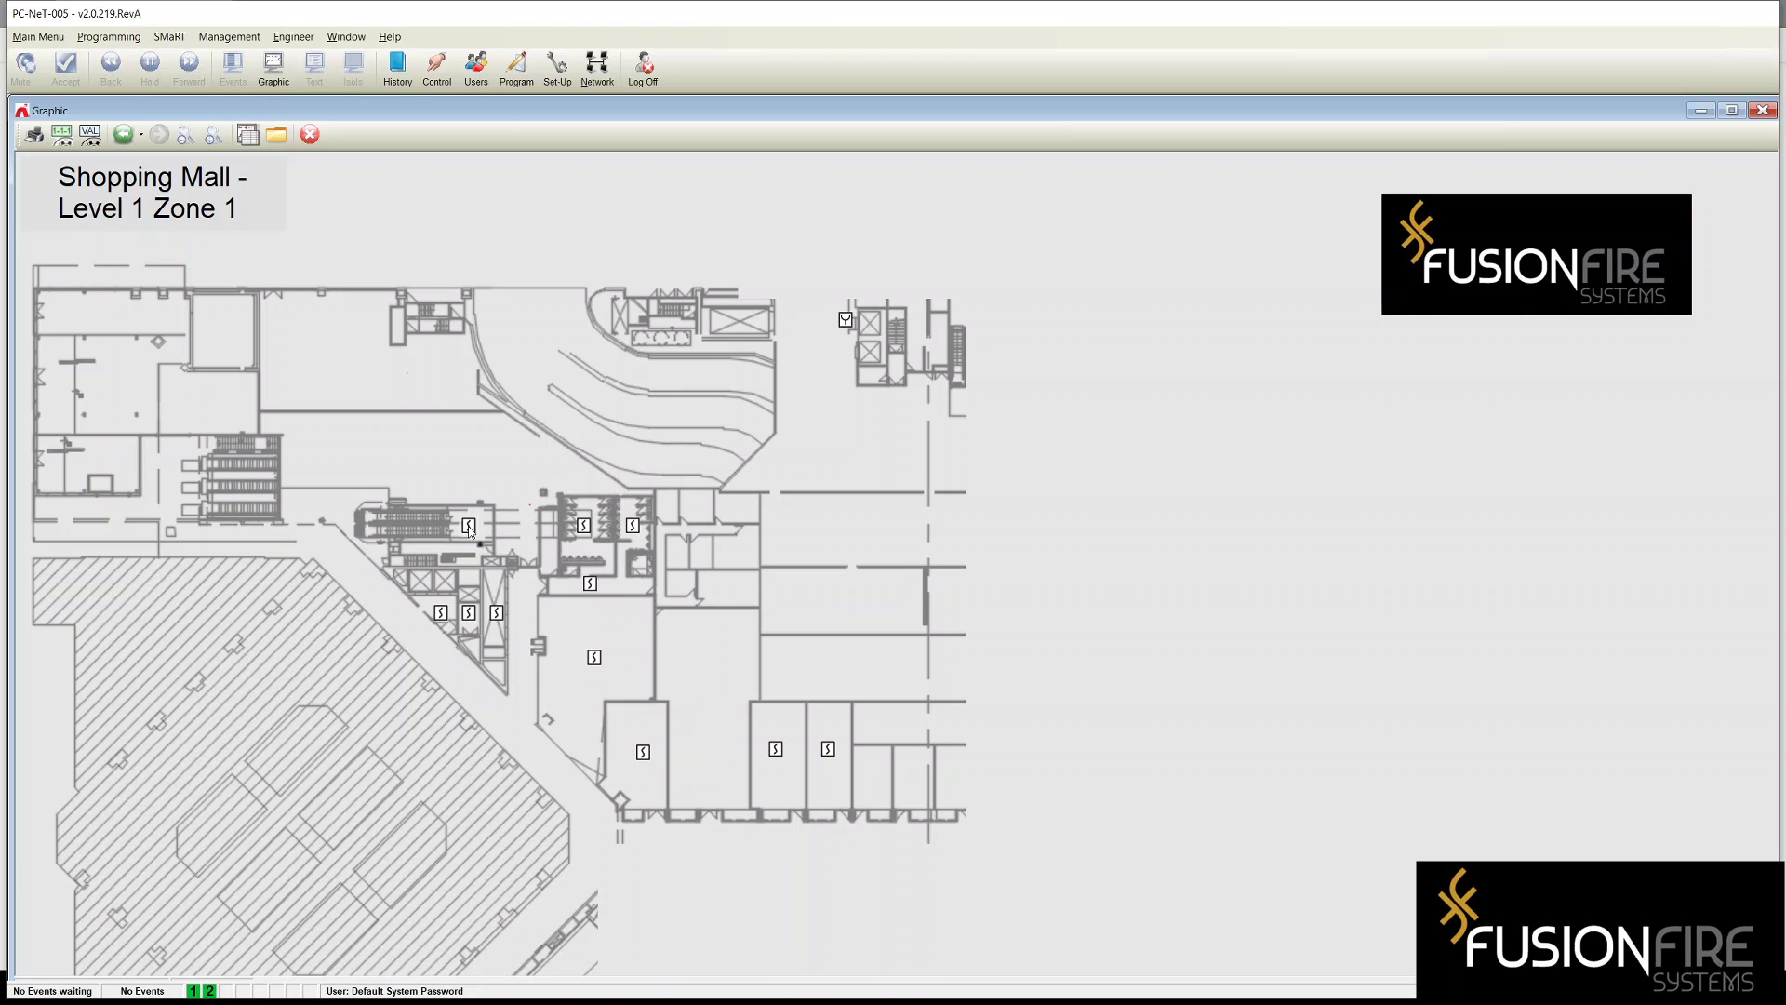
click(470, 507)
drag(468, 474, 468, 555)
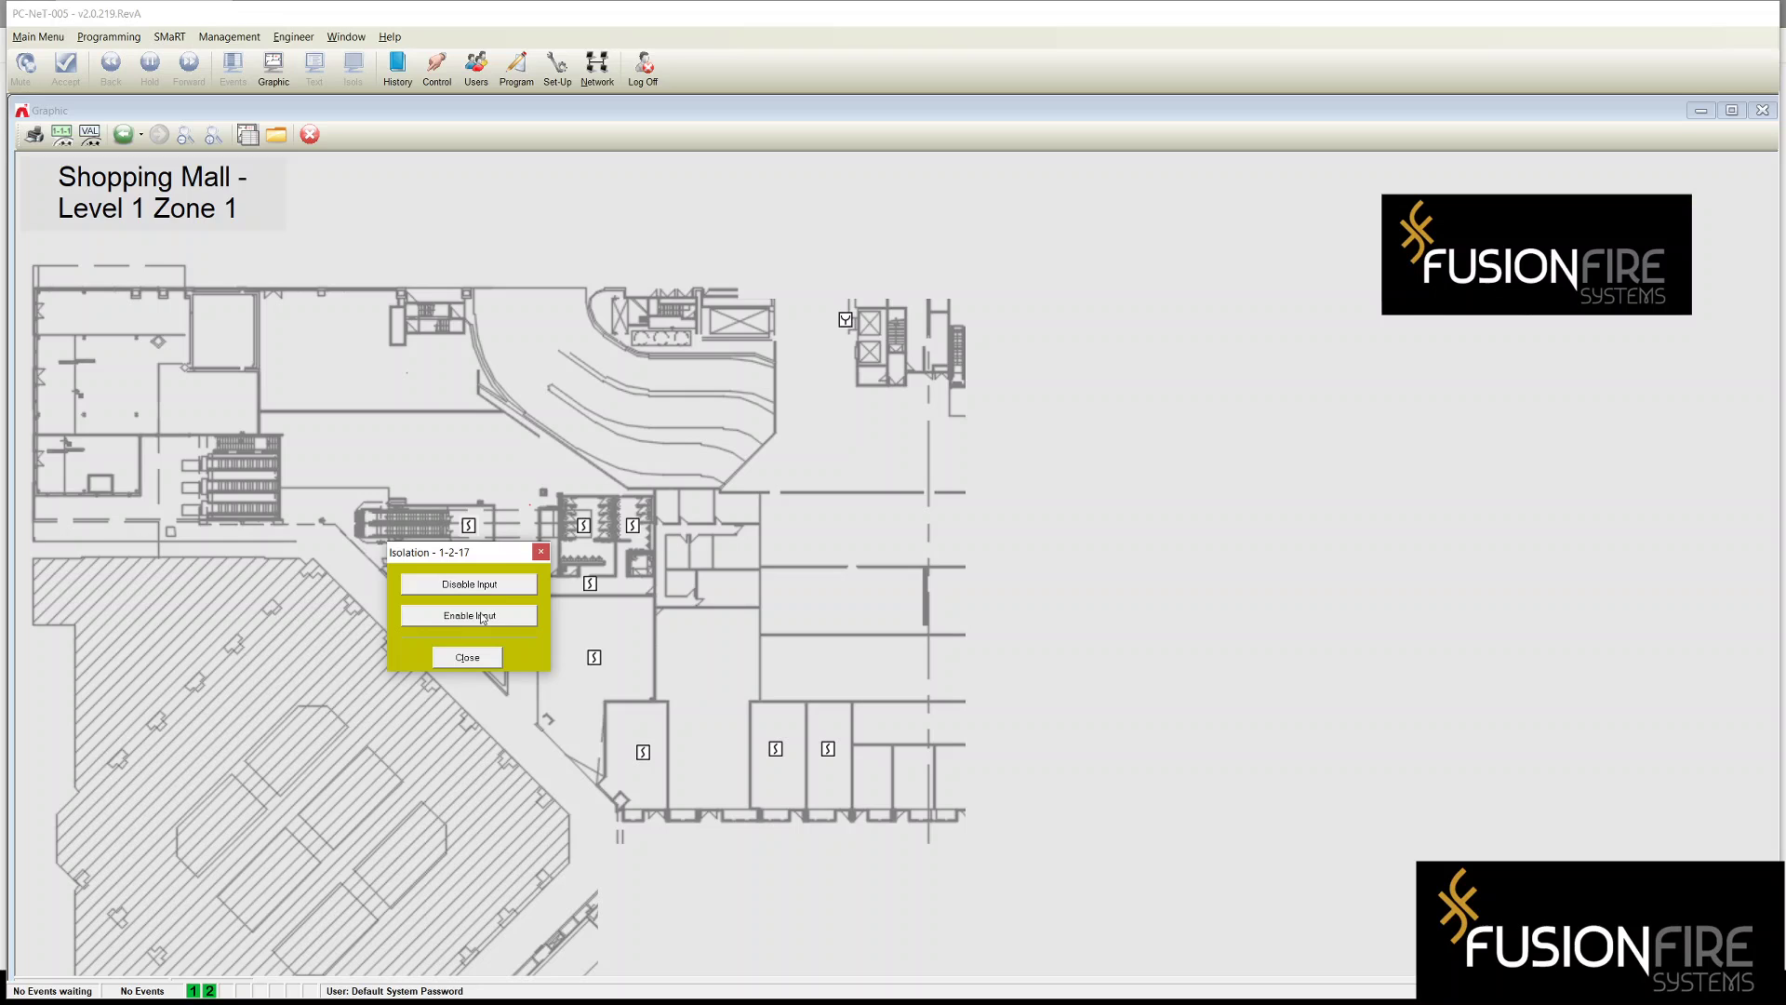
click(542, 556)
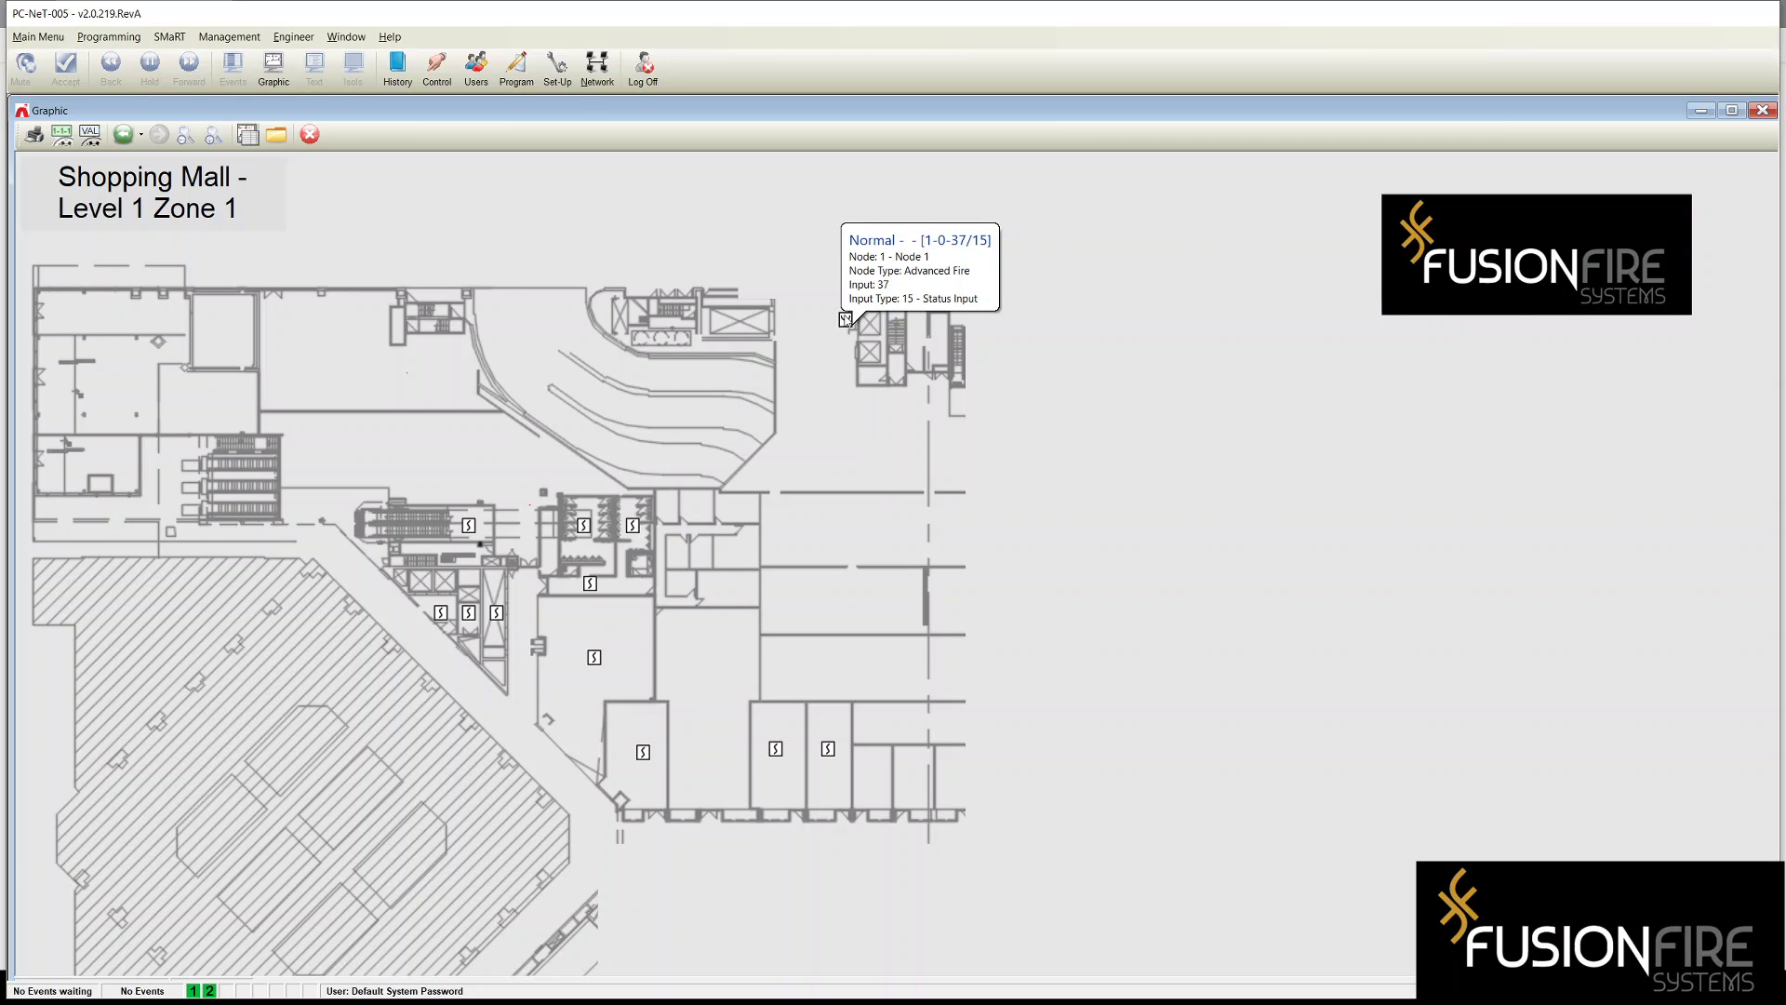
- Check which control options the MCP symbol beside the separate lift core offers, and close the graphic
right_click(846, 320)
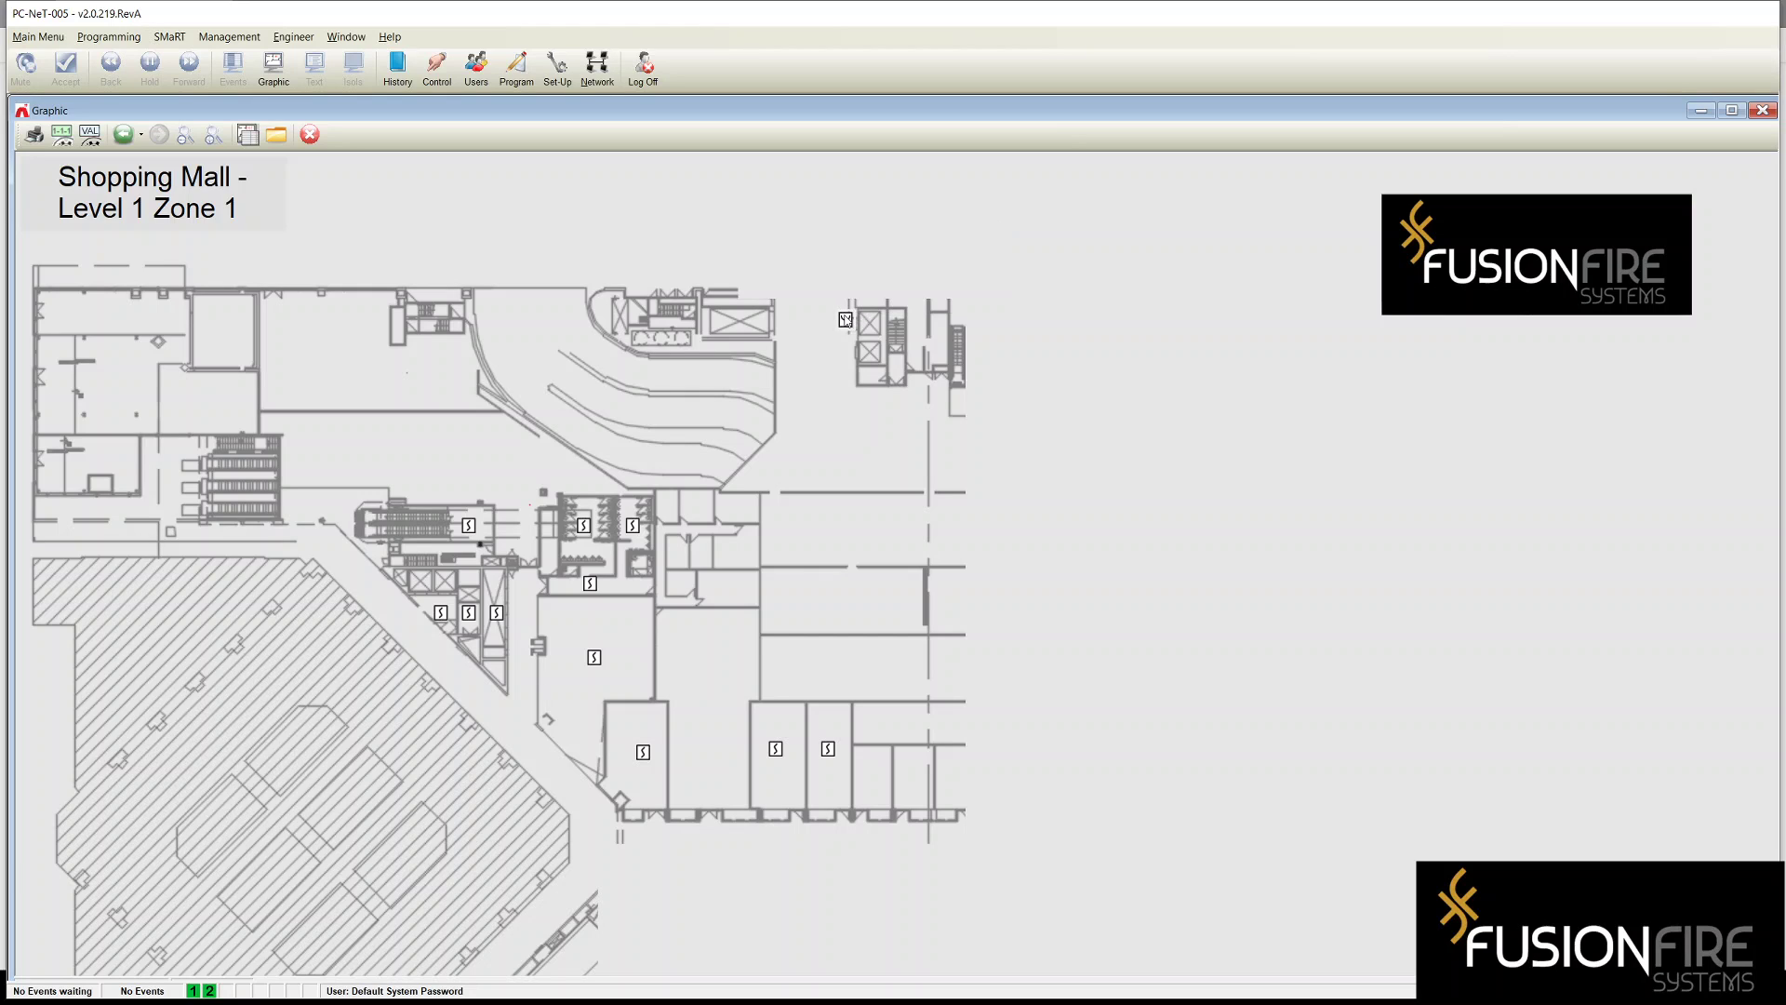
right_click(848, 323)
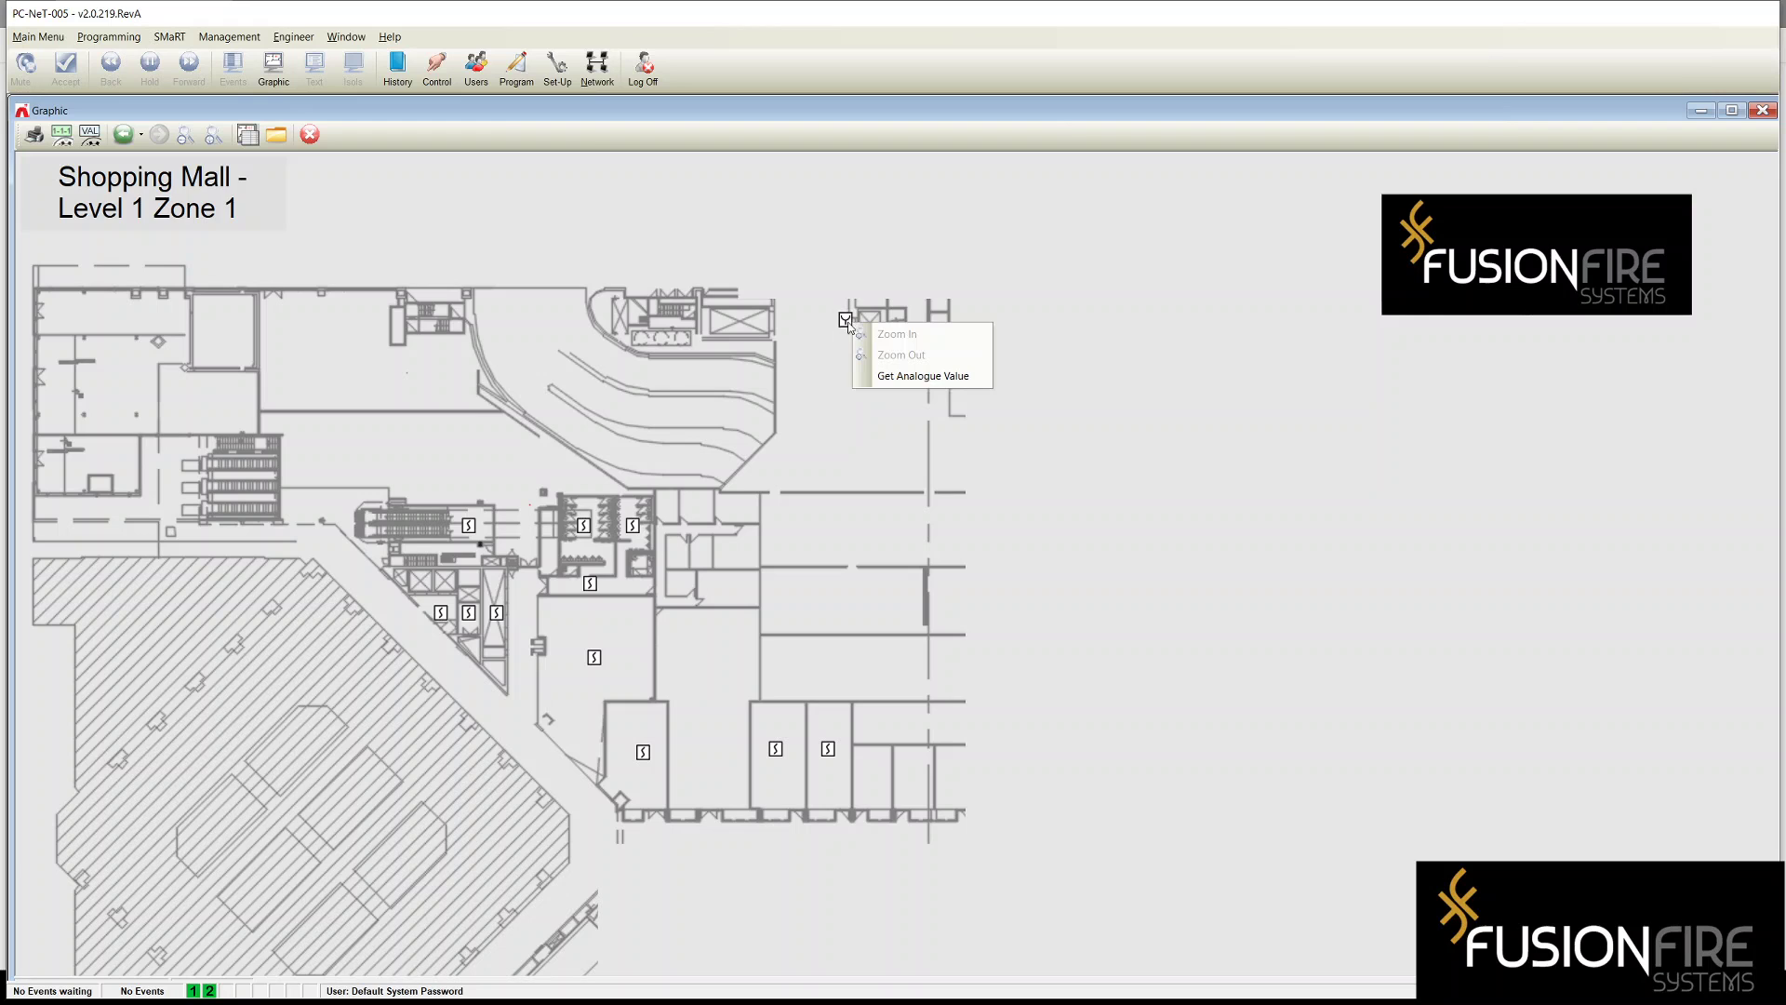
click(300, 134)
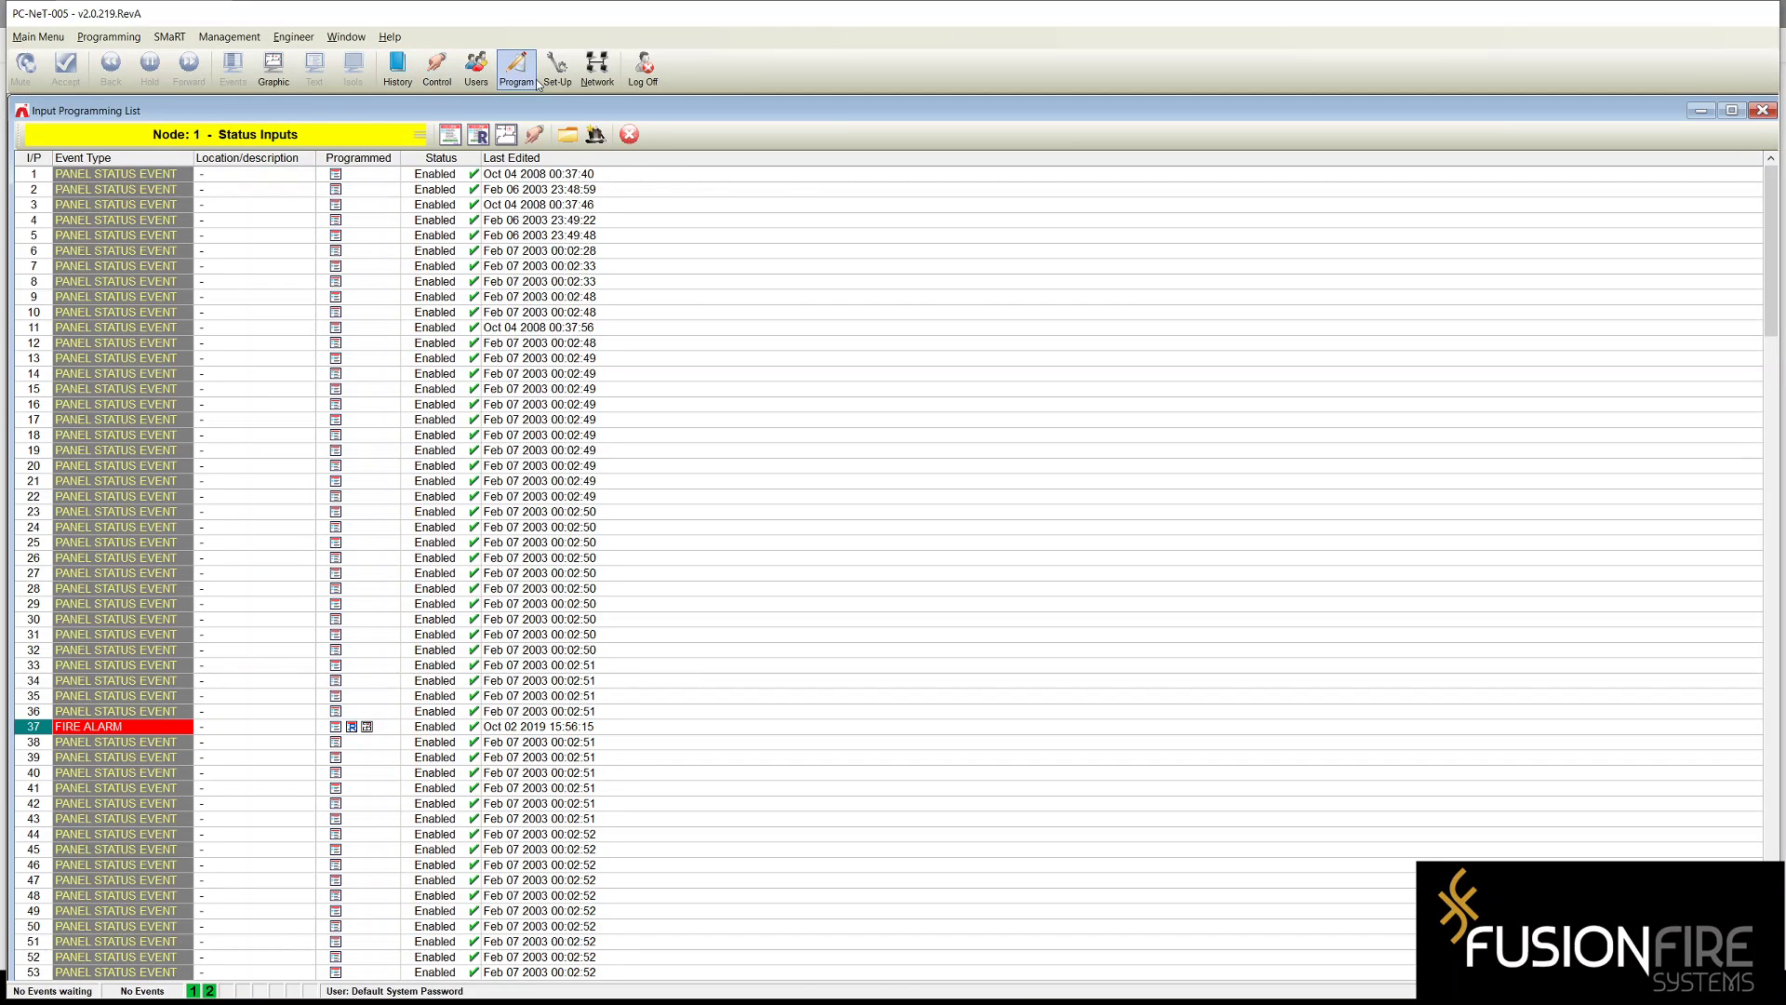
- In the symbol configuration of "NEW: Subsection 1.bmp", set the MCP symbol's control type to Device Disablement and save the graphic
click(129, 42)
click(133, 206)
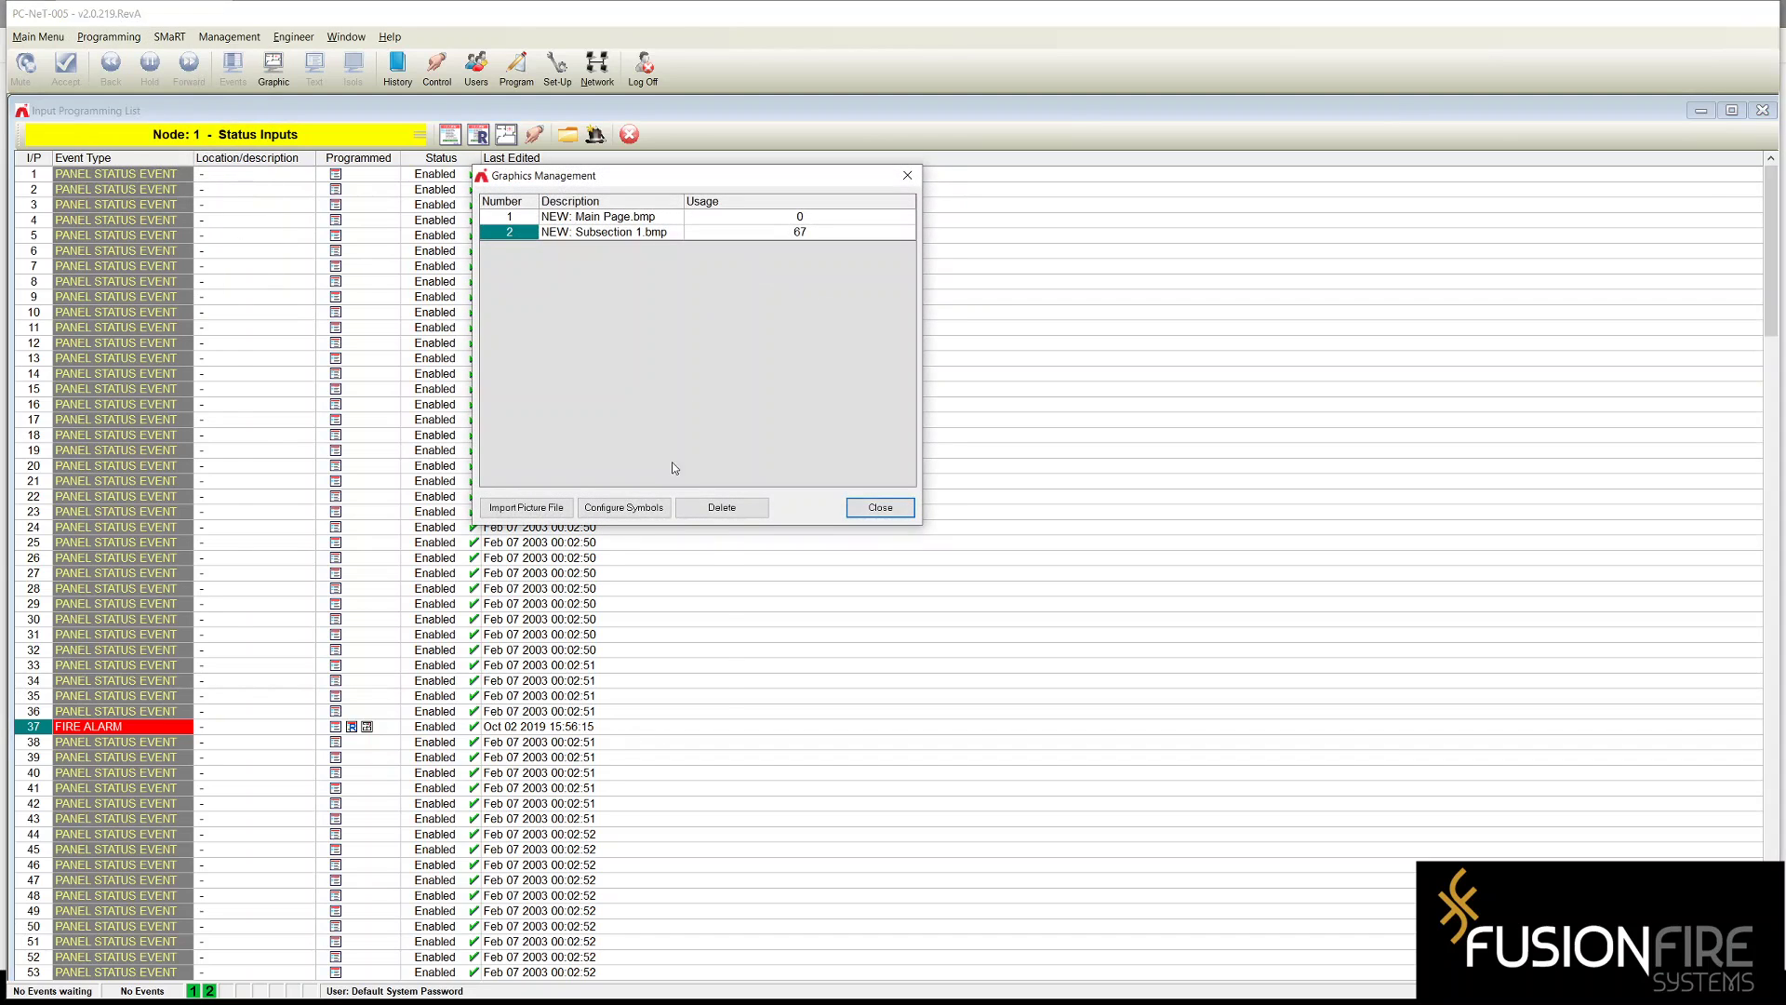
click(631, 508)
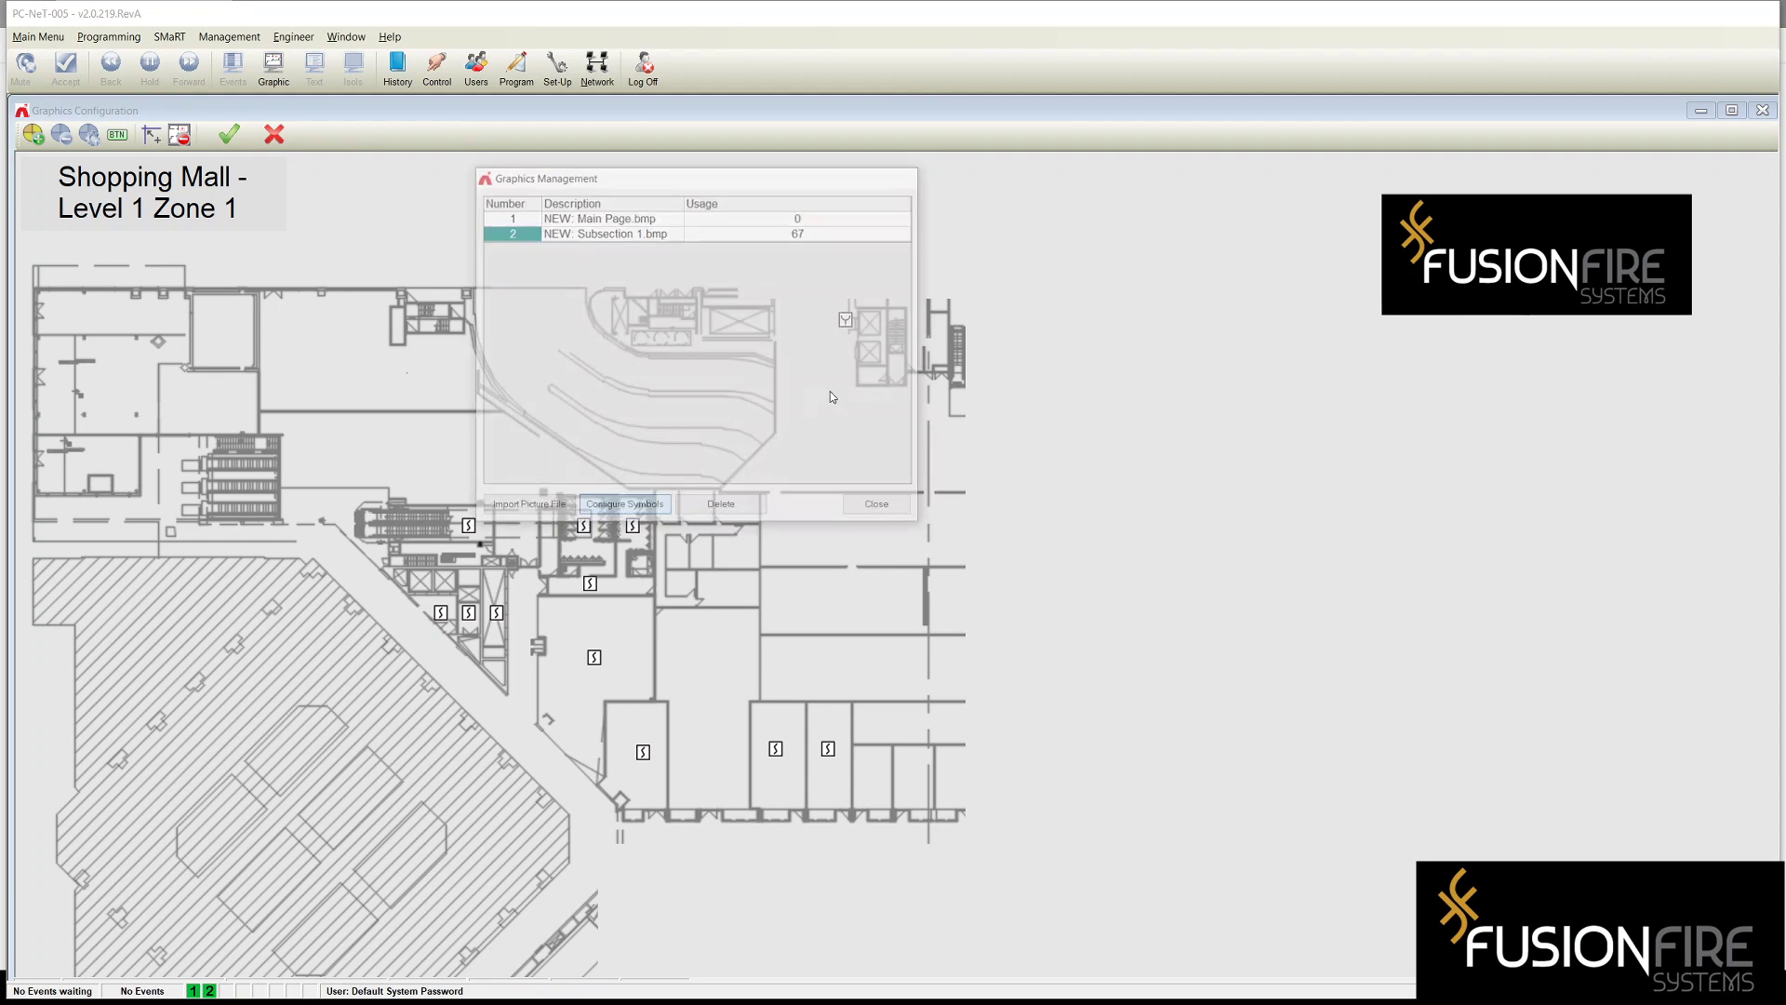
right_click(846, 319)
click(895, 350)
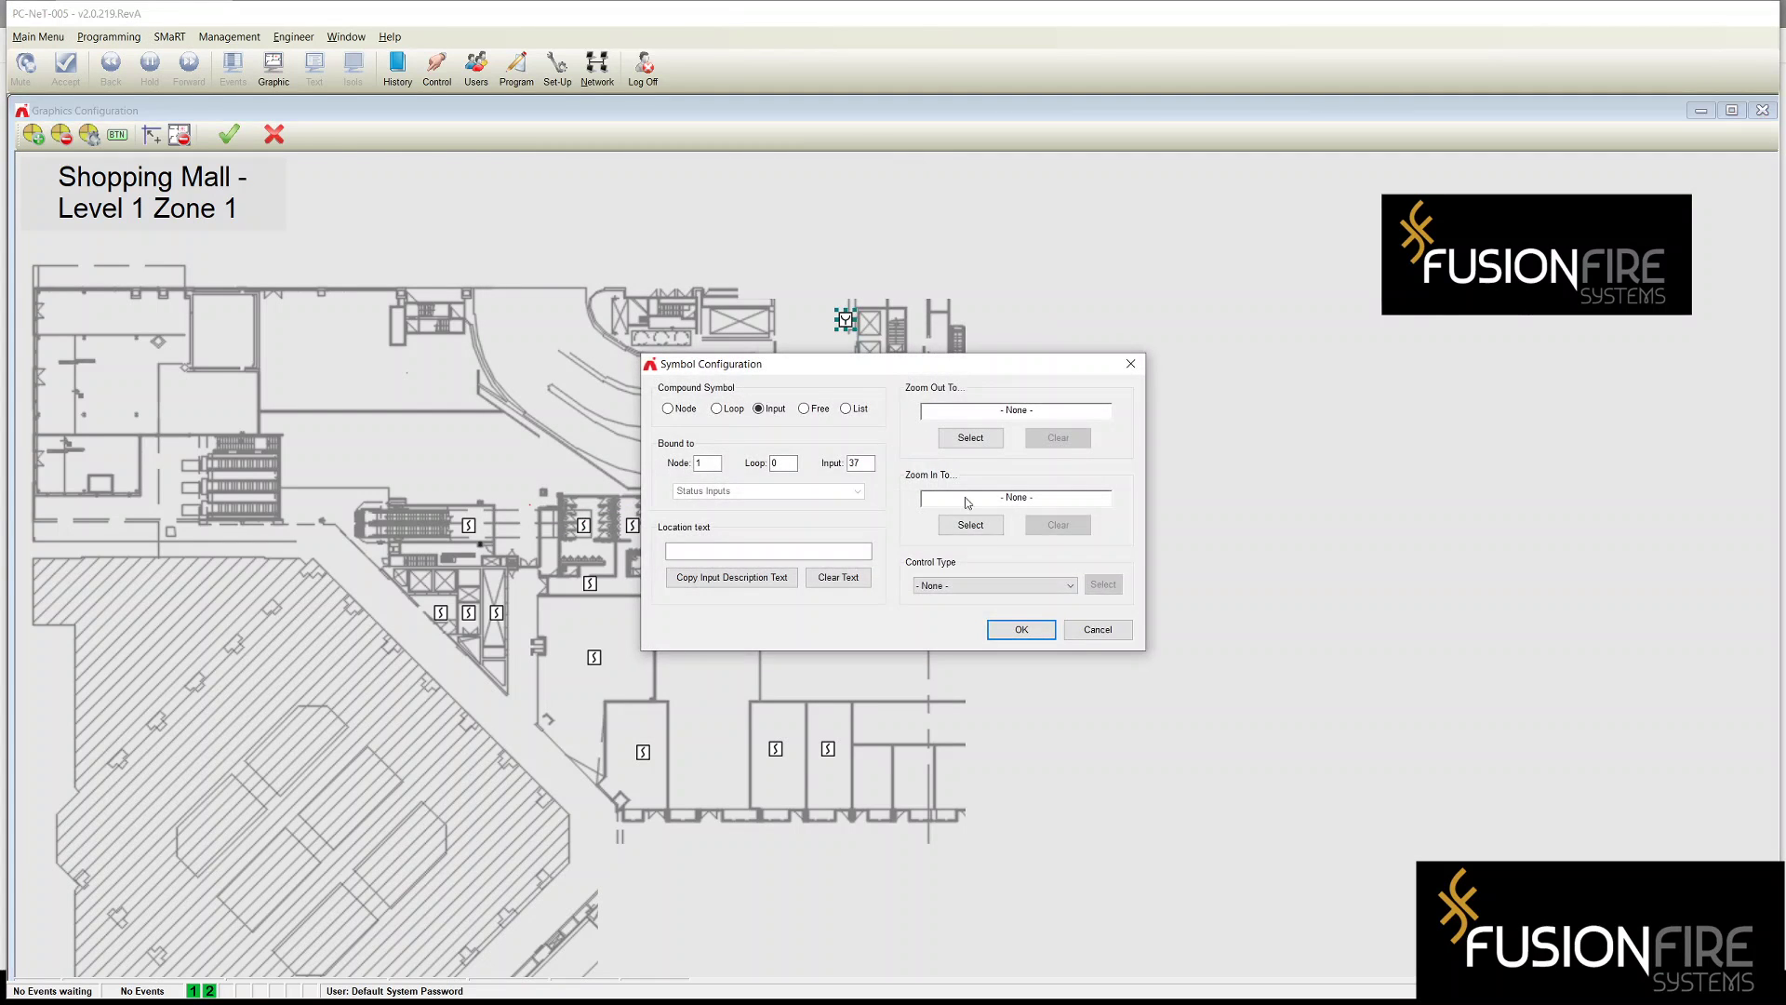
click(974, 591)
click(975, 614)
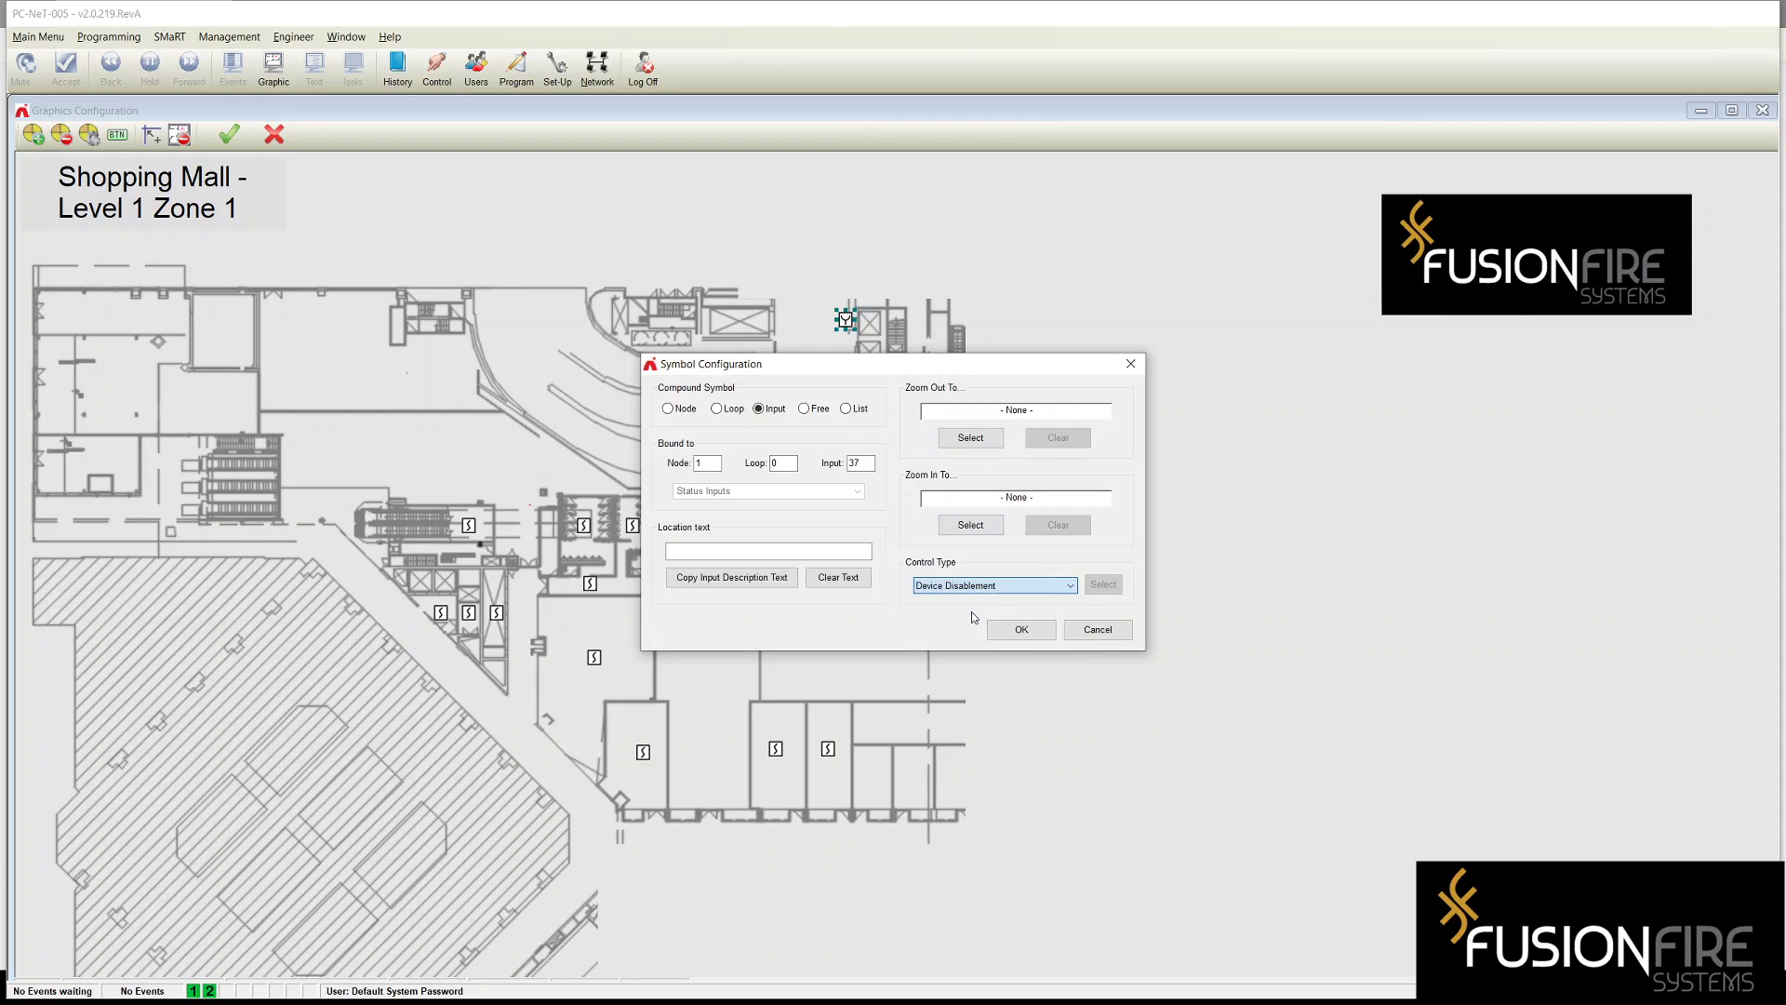
click(1019, 628)
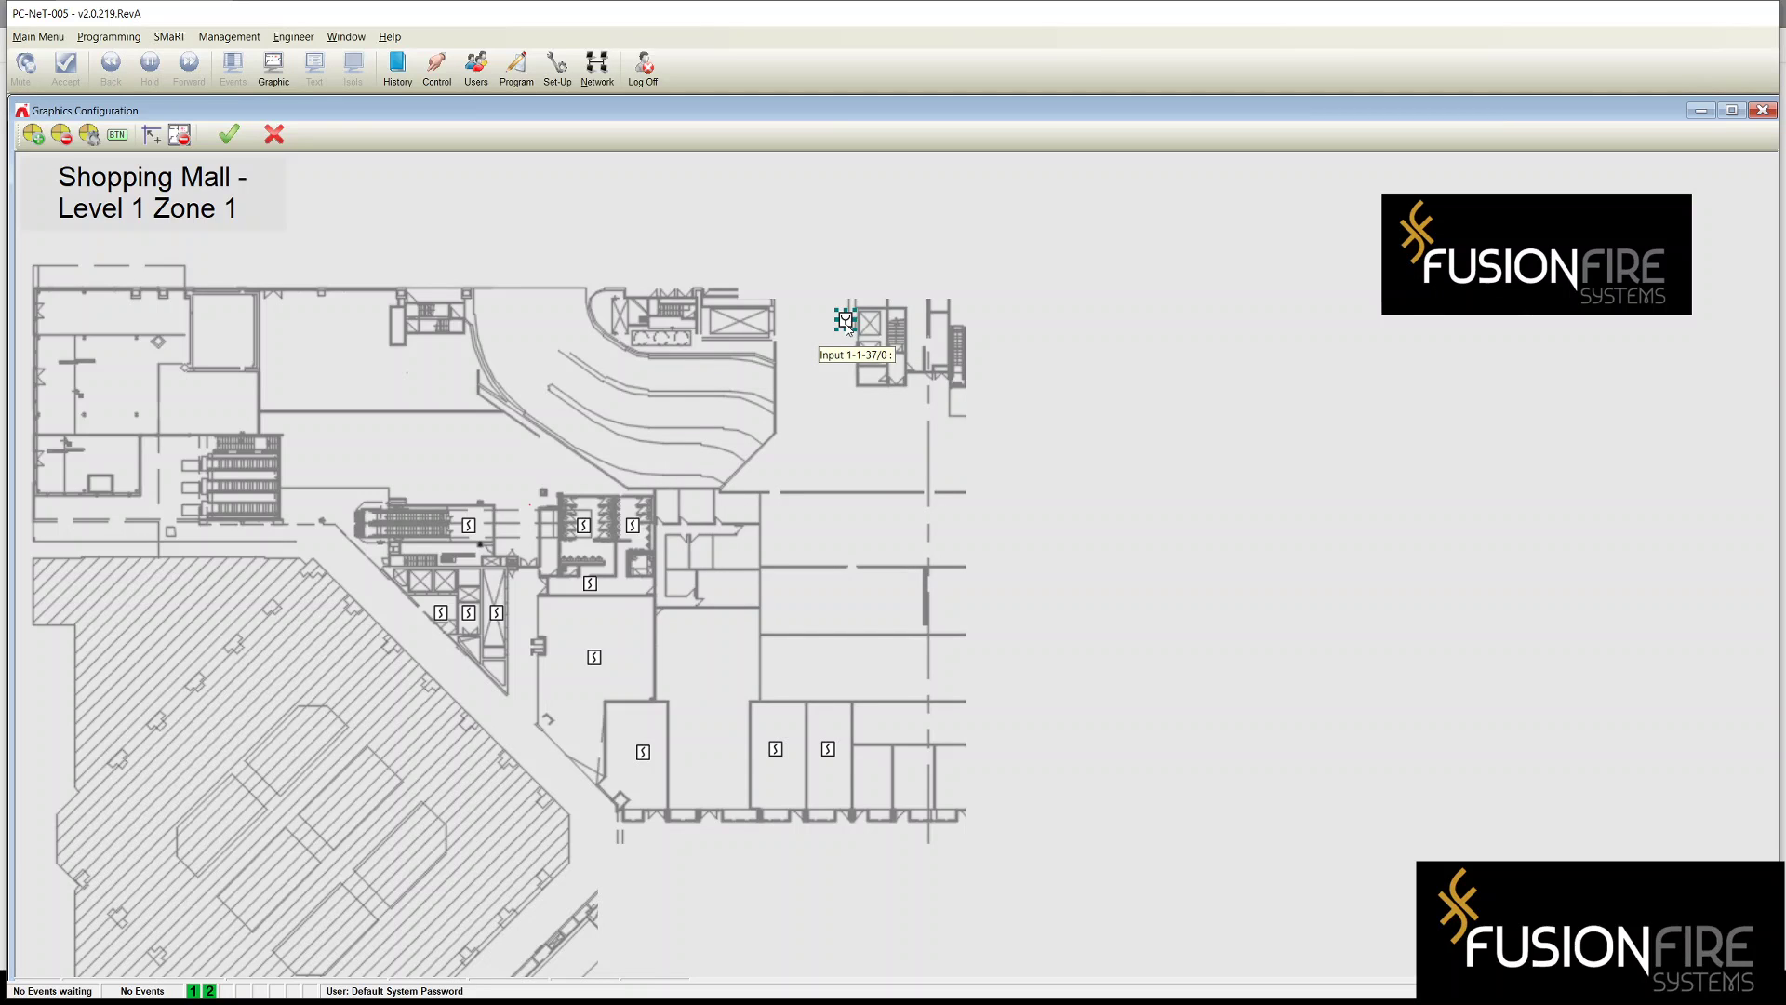
click(233, 139)
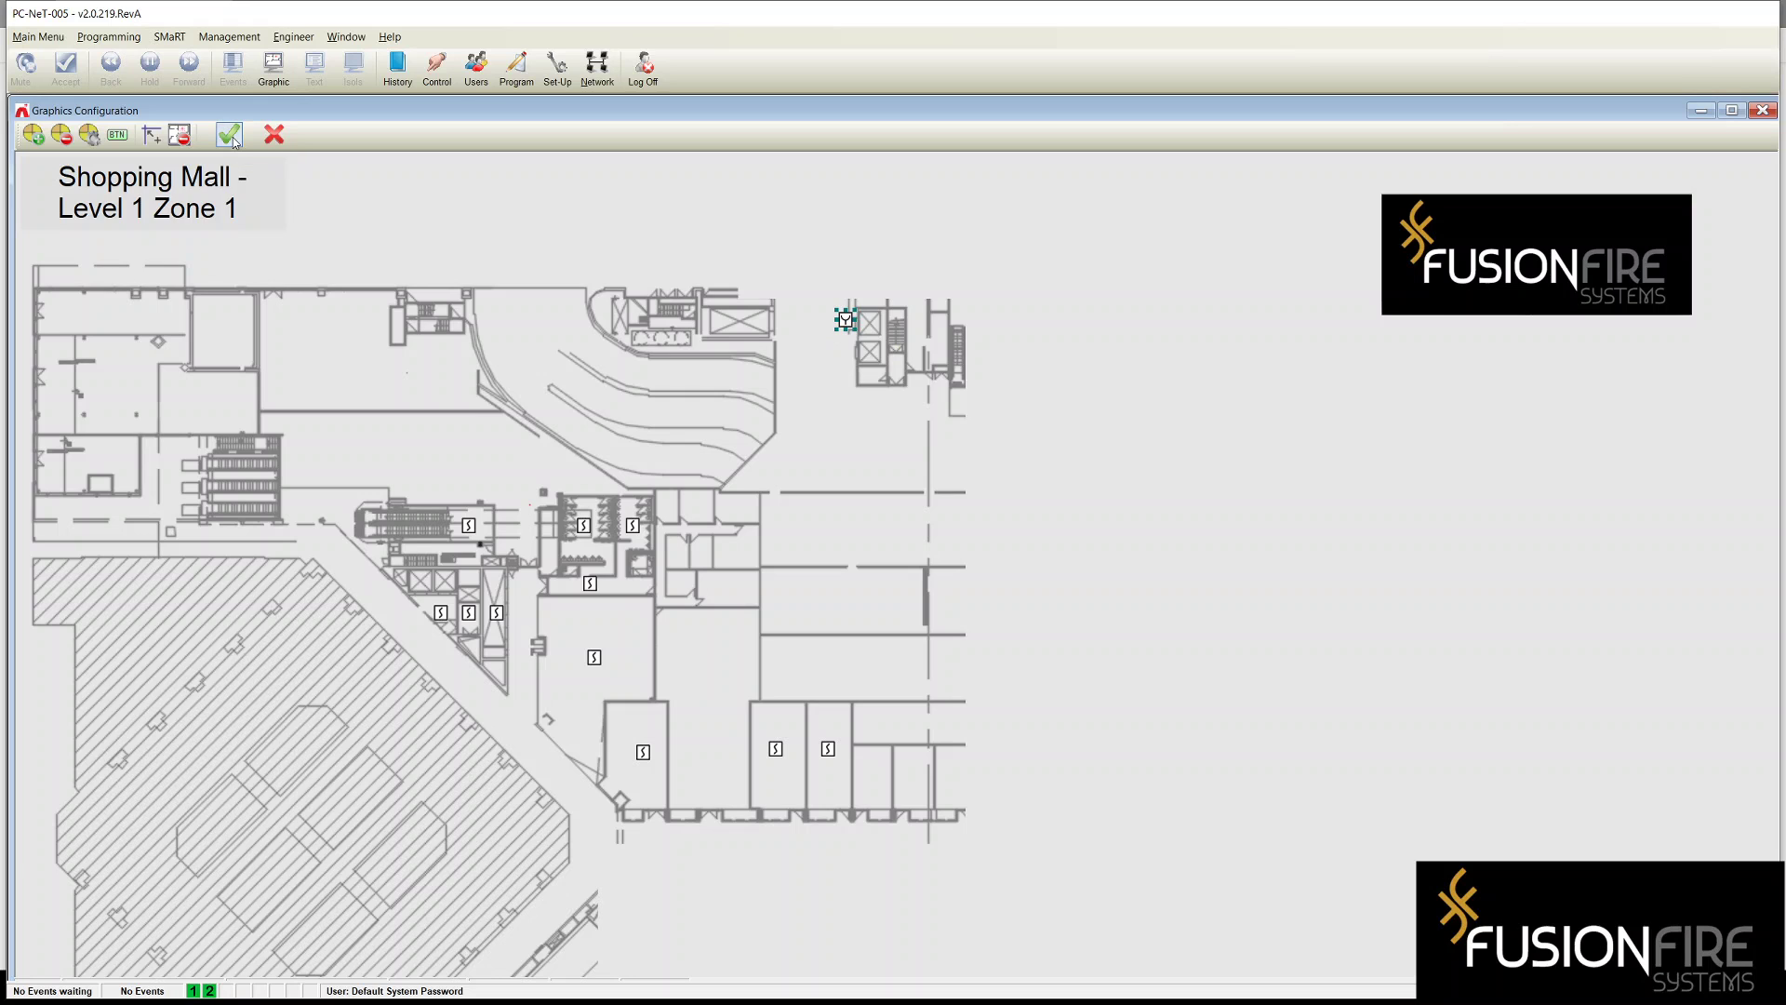